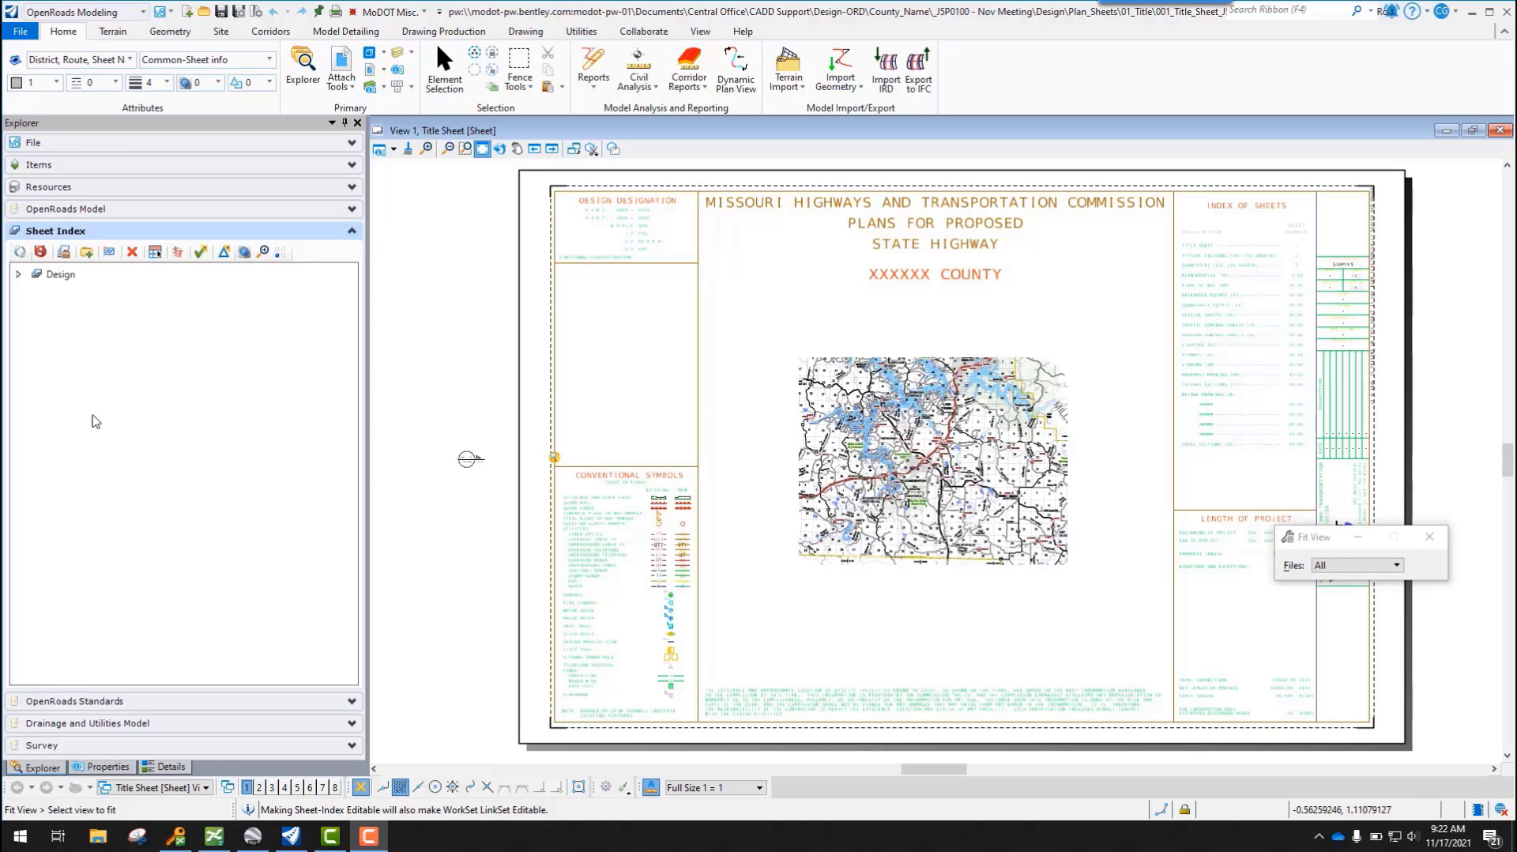
# - Create a folder named "Plan Sheets" under the Design node of the sheet index
pyautogui.click(46, 276)
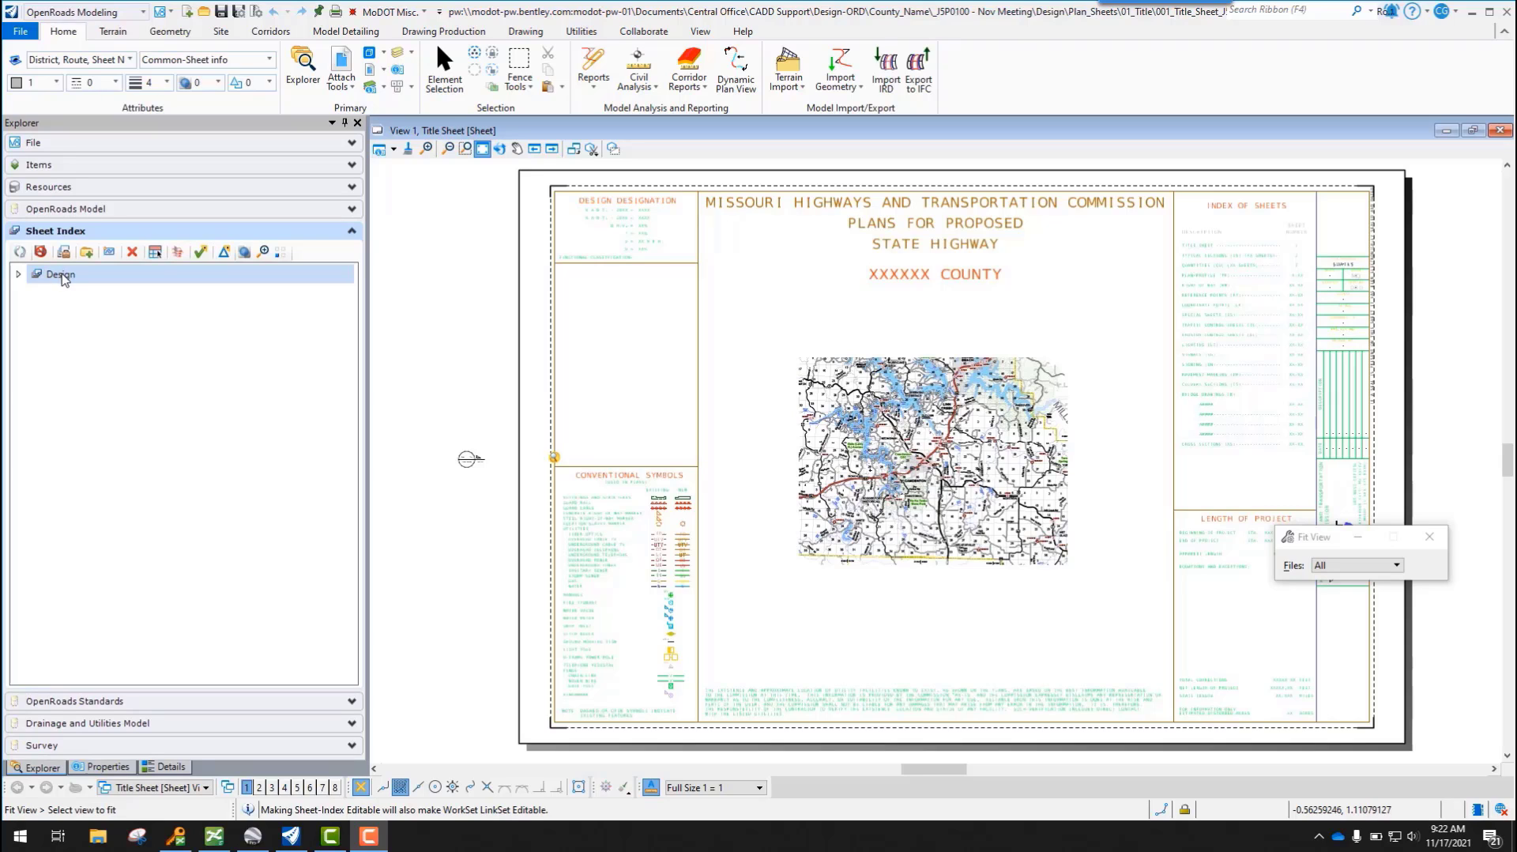
pyautogui.click(49, 278)
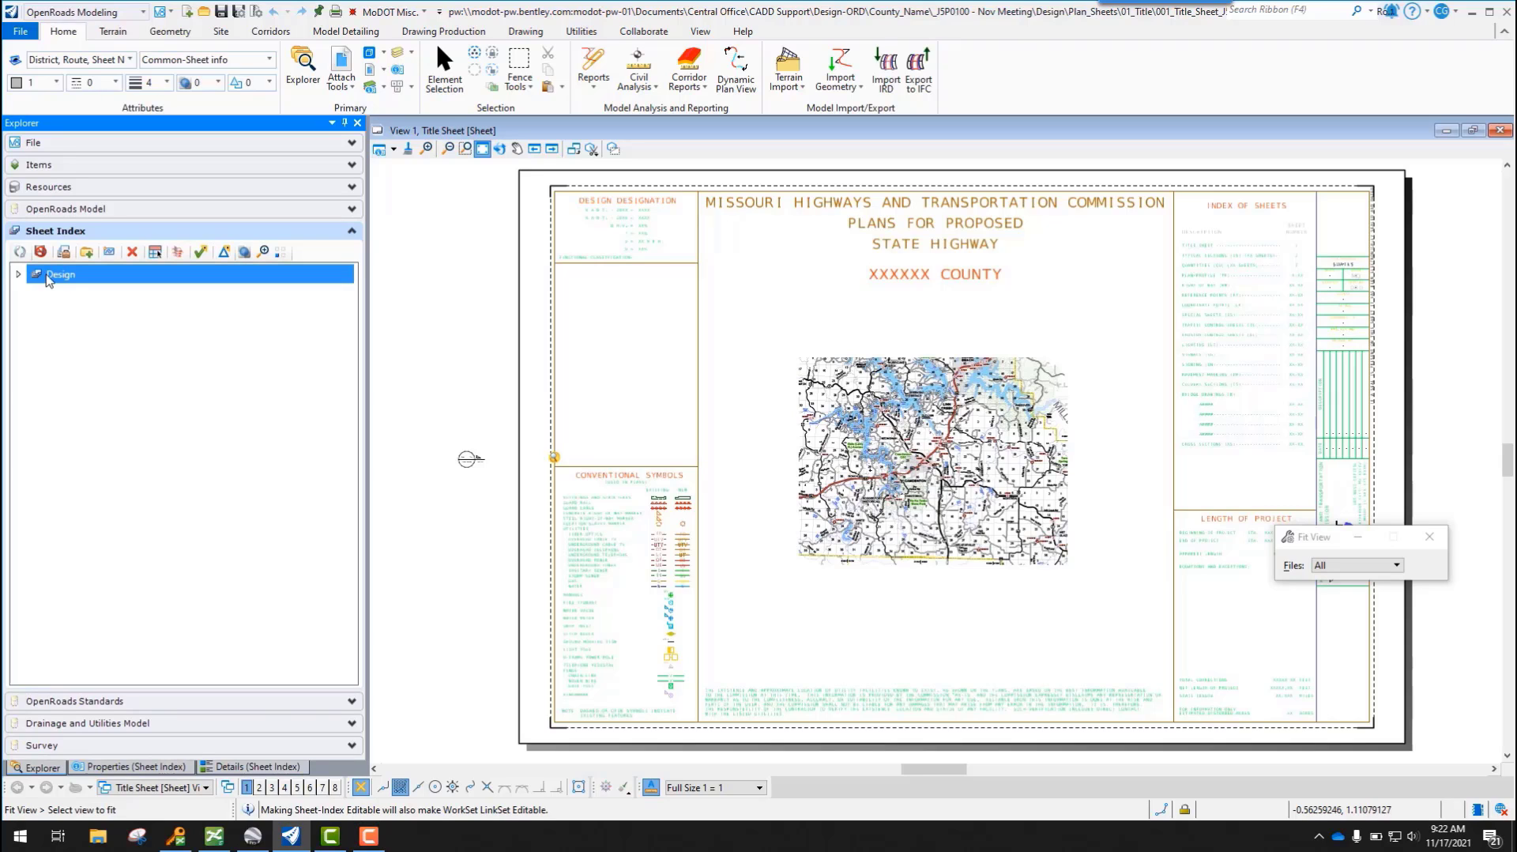
pyautogui.click(87, 253)
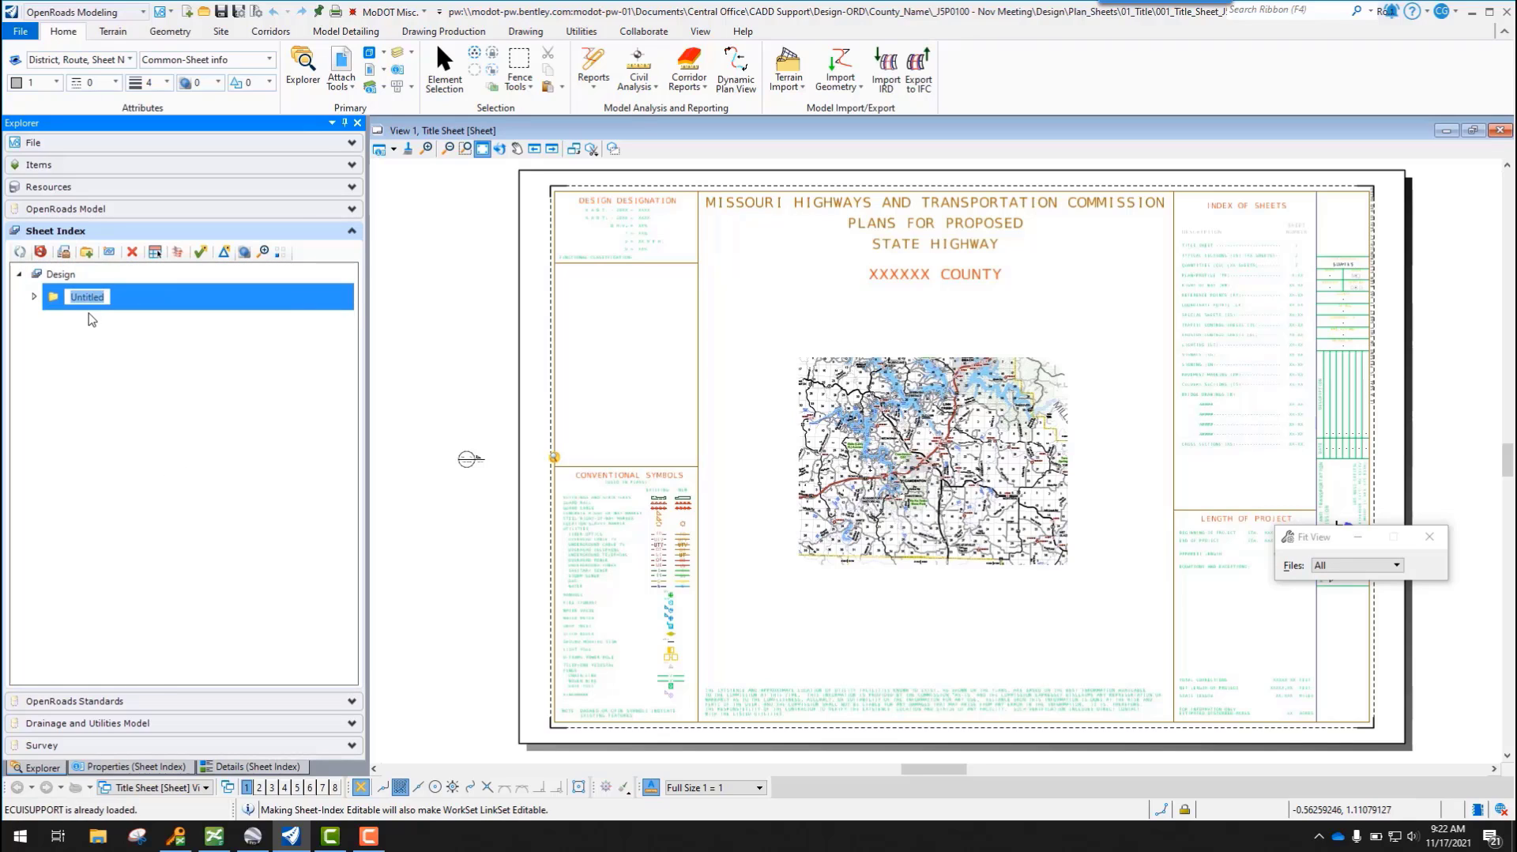
pyautogui.write('Plan Sheets')
pyautogui.press('Return')
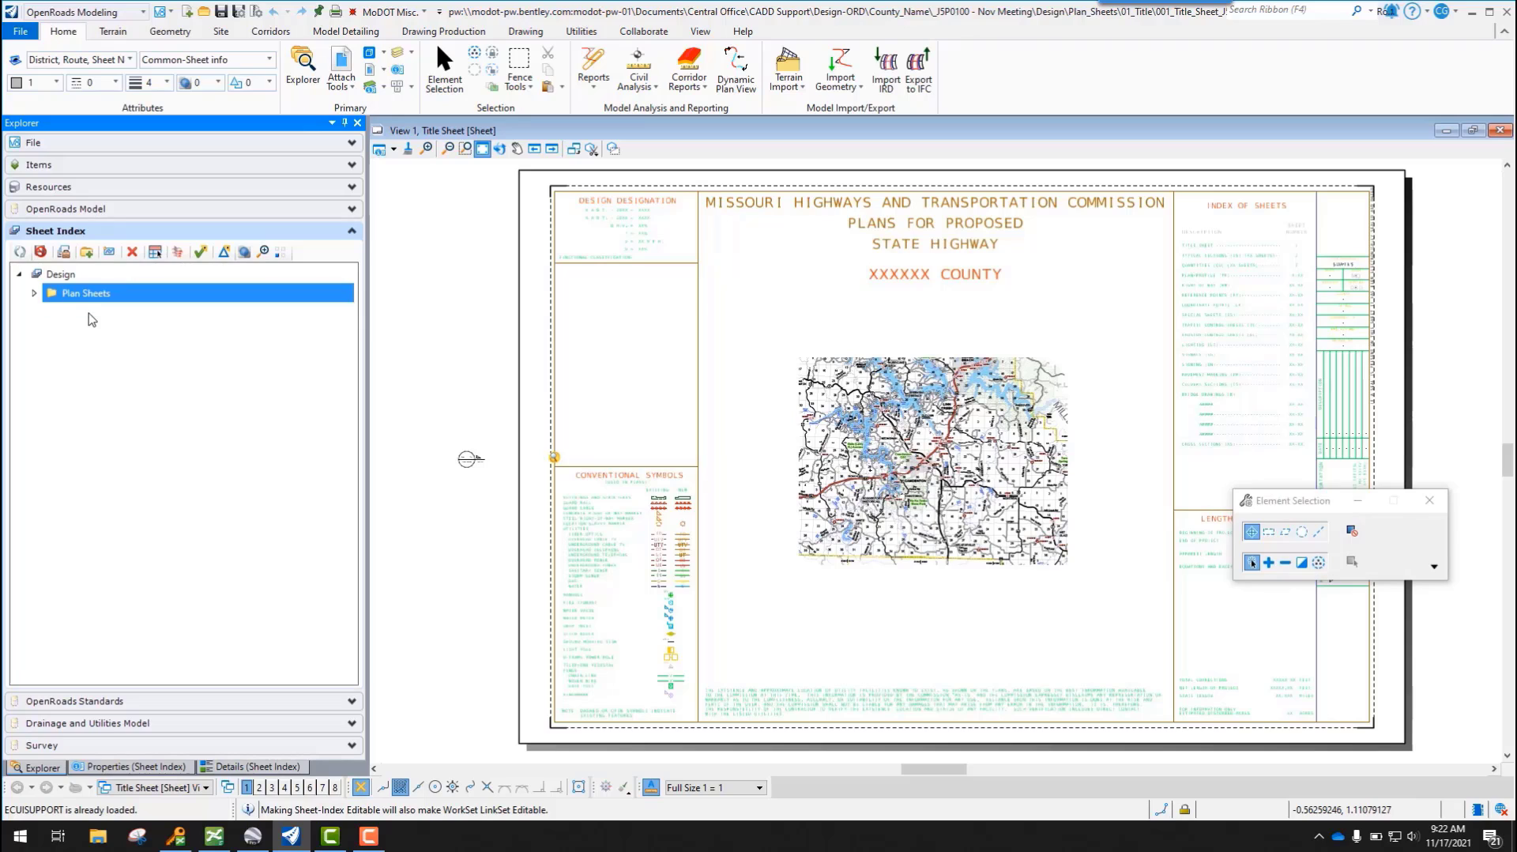
# - Create a second folder named "Cross Sections" directly under the Design node
pyautogui.click(63, 277)
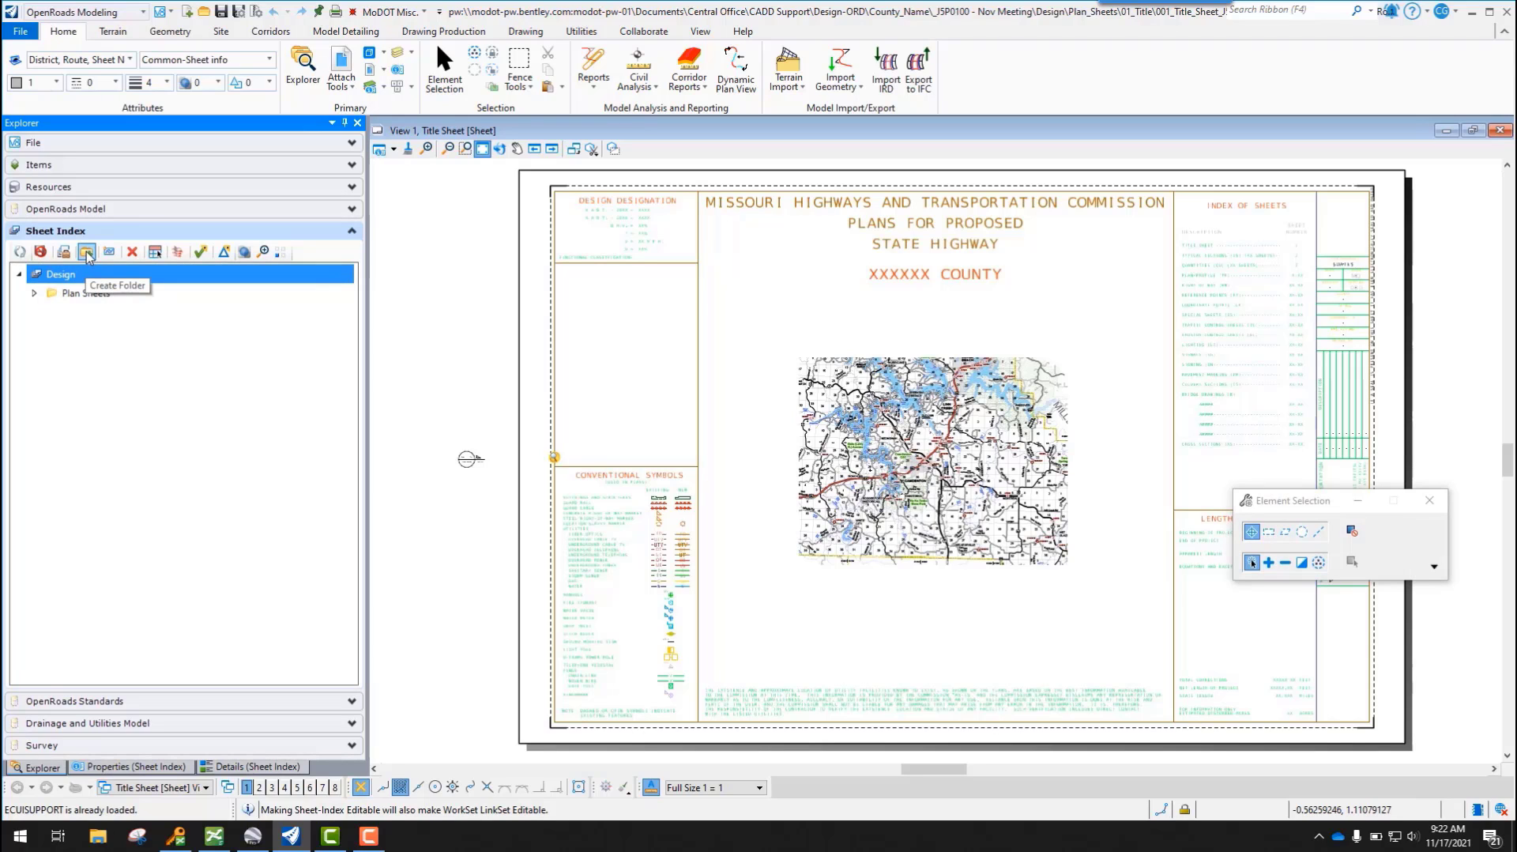
pyautogui.click(86, 252)
pyautogui.write('C')
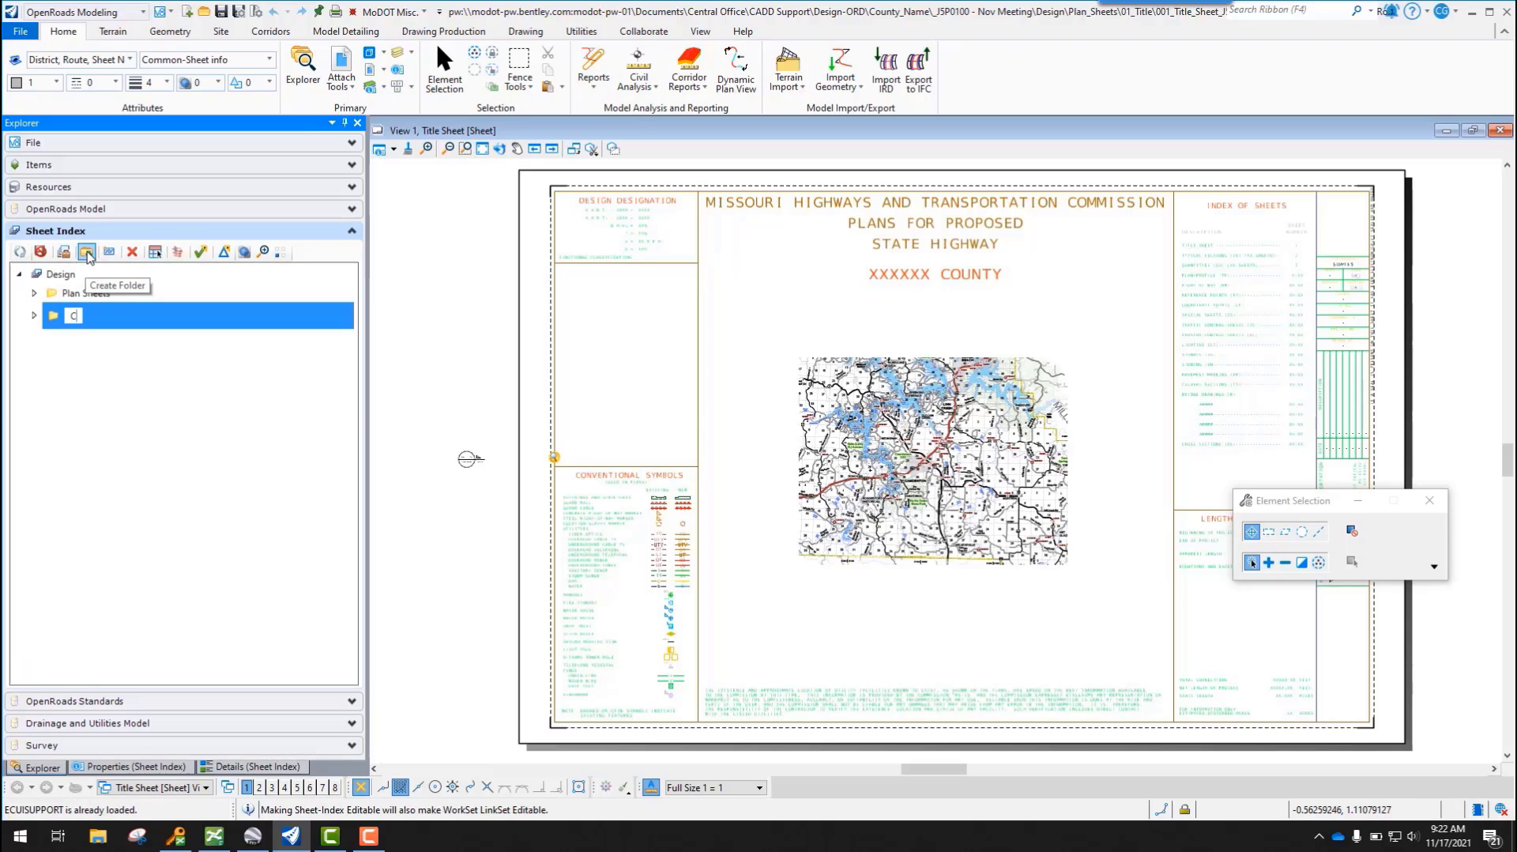
pyautogui.write('ross Sections')
pyautogui.press('Return')
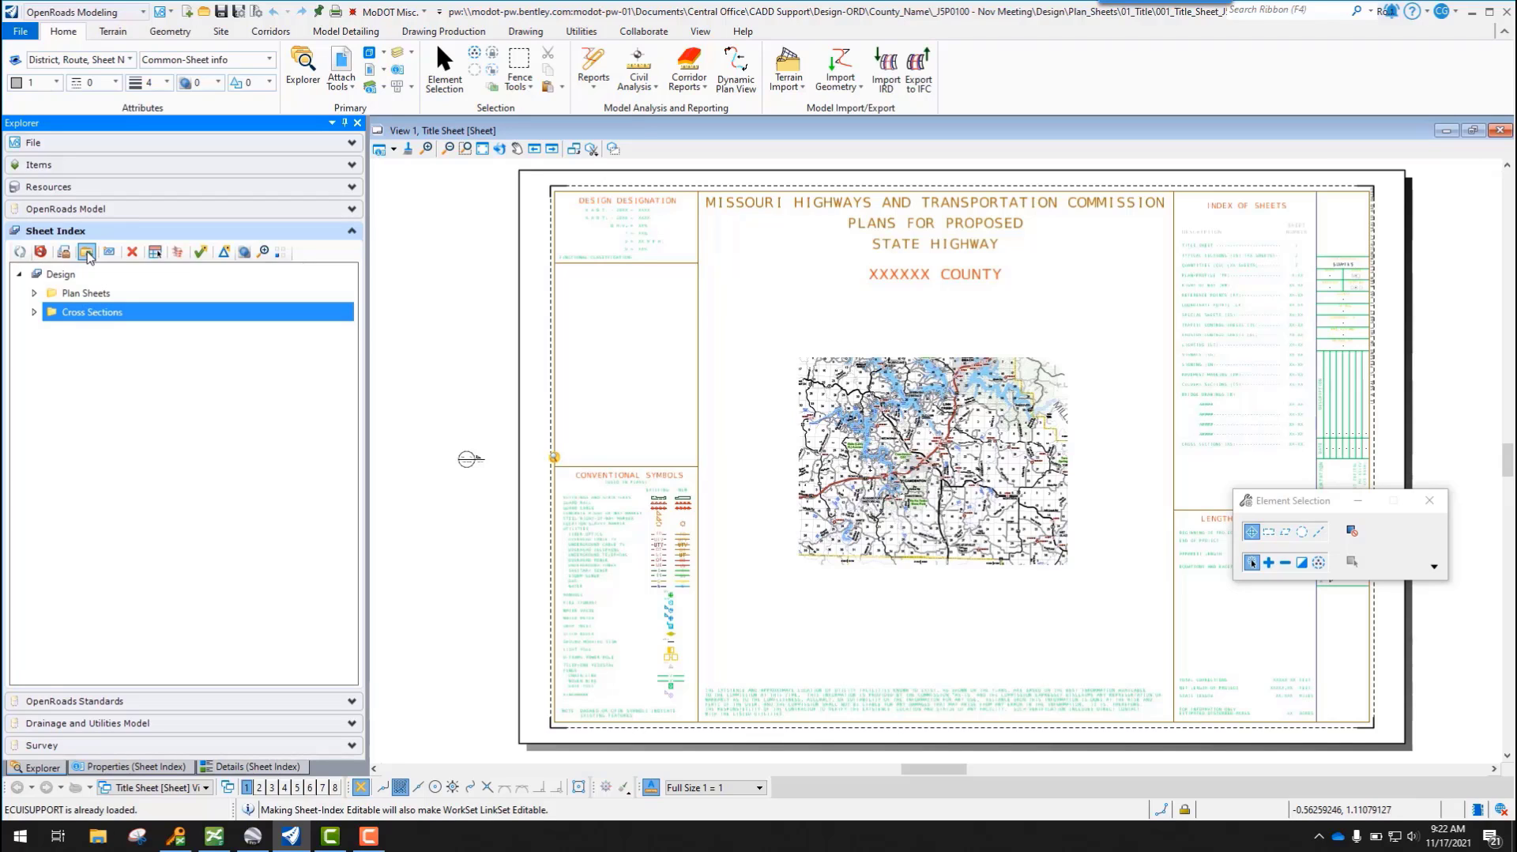
# - Start adding sheets to the Plan Sheets folder and include 001_Title_Sheet_J5P0100_i1.dgn from Plan_Sheets/01_Title in the selected documents
pyautogui.click(83, 293)
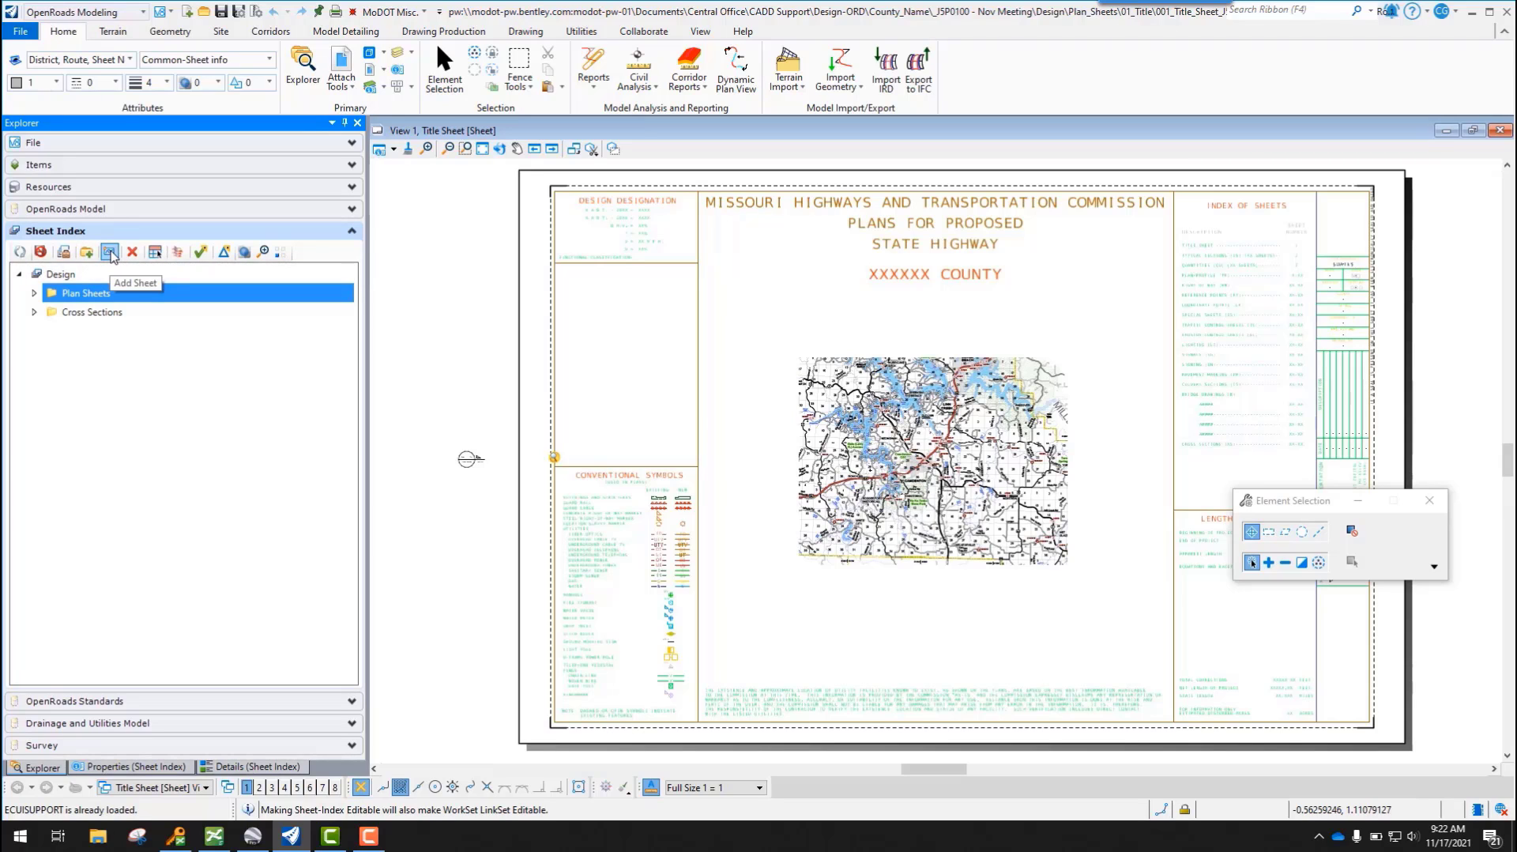
pyautogui.click(110, 253)
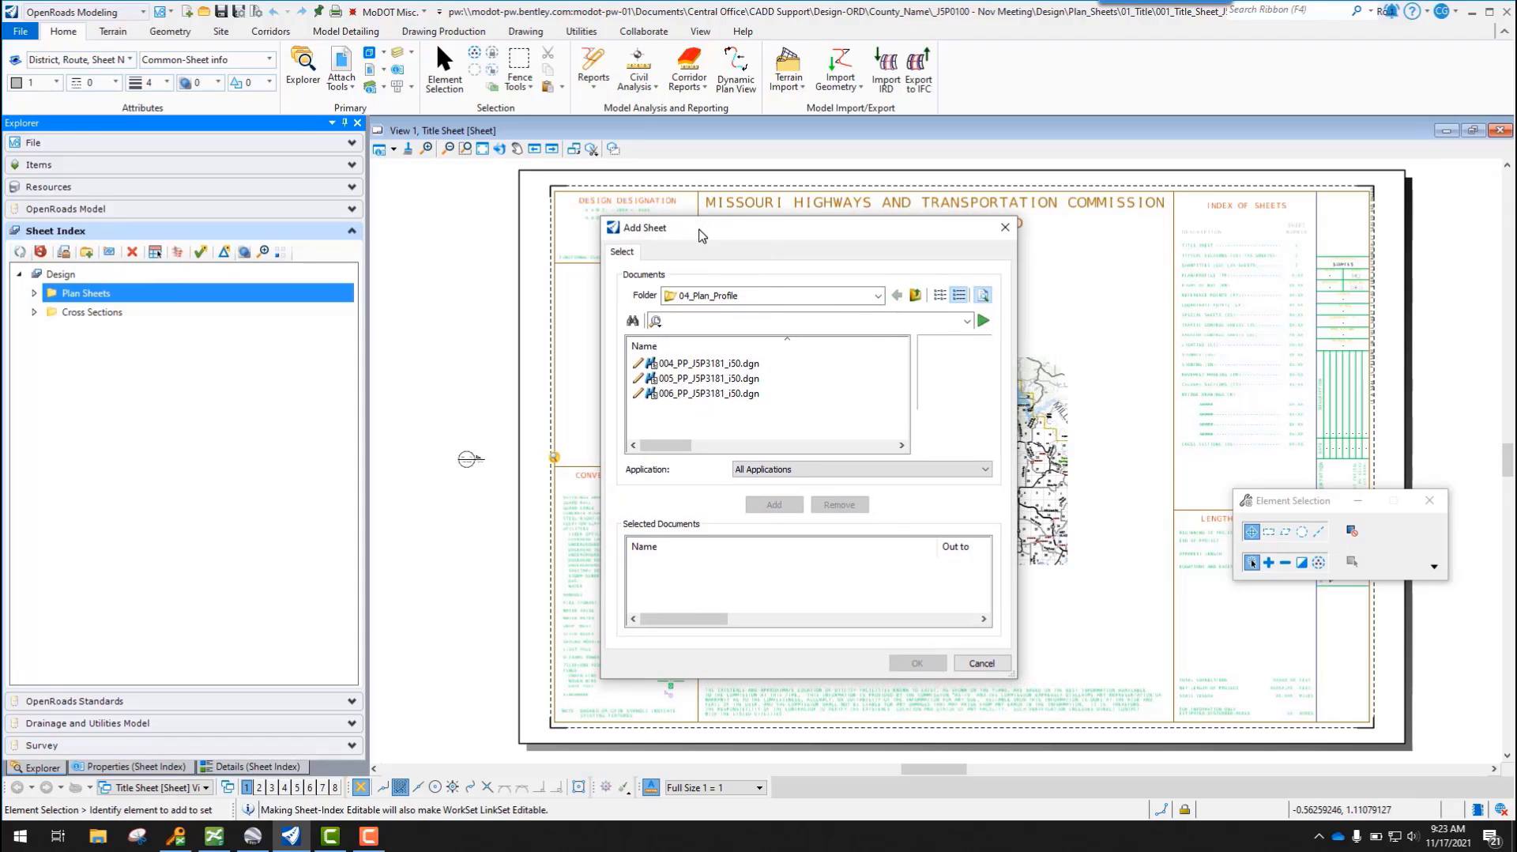
pyautogui.click(878, 296)
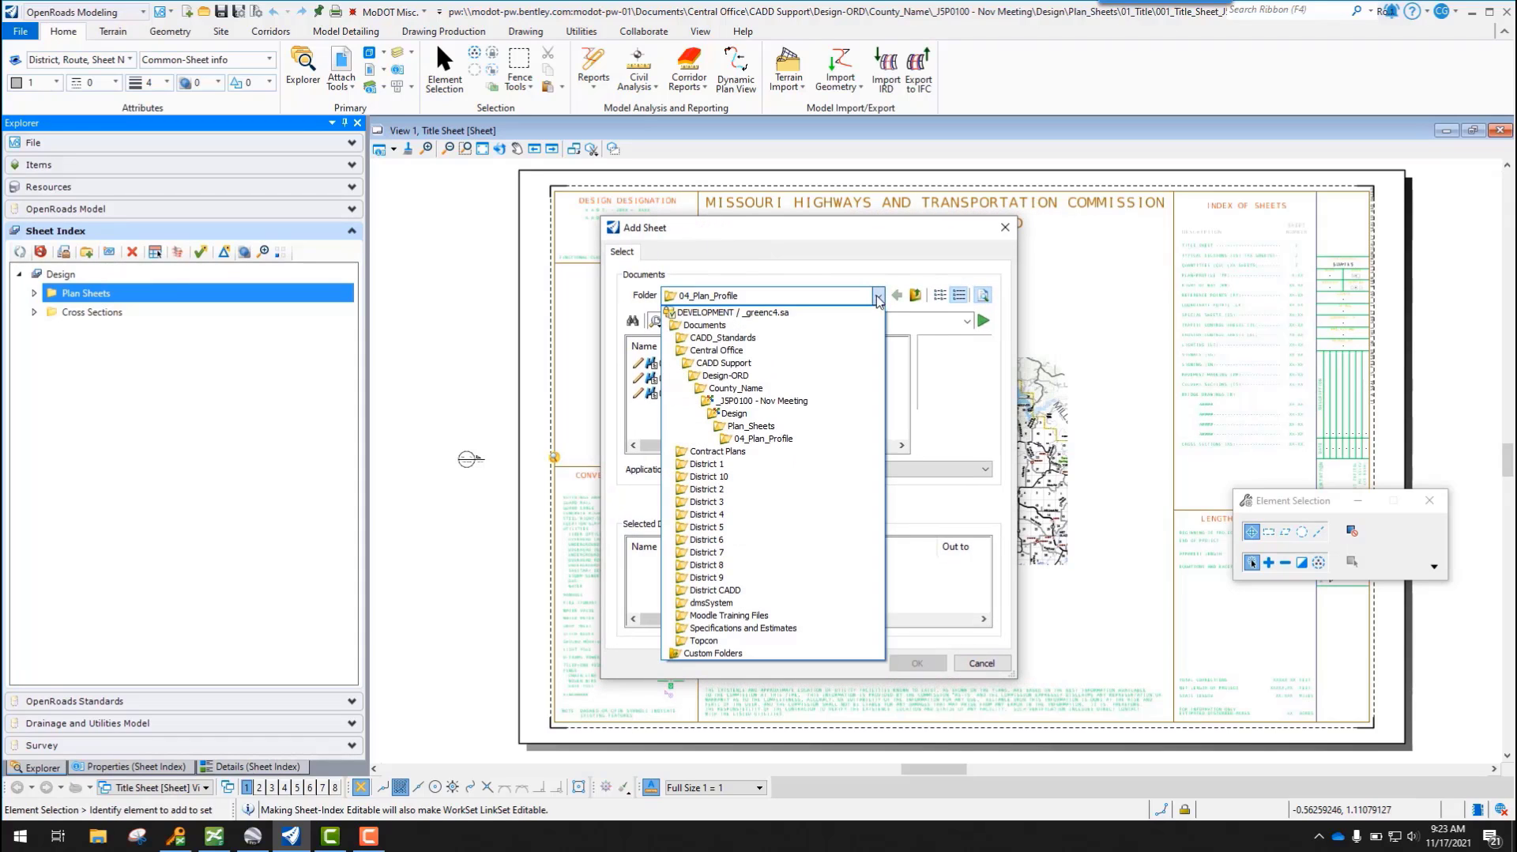
pyautogui.click(751, 427)
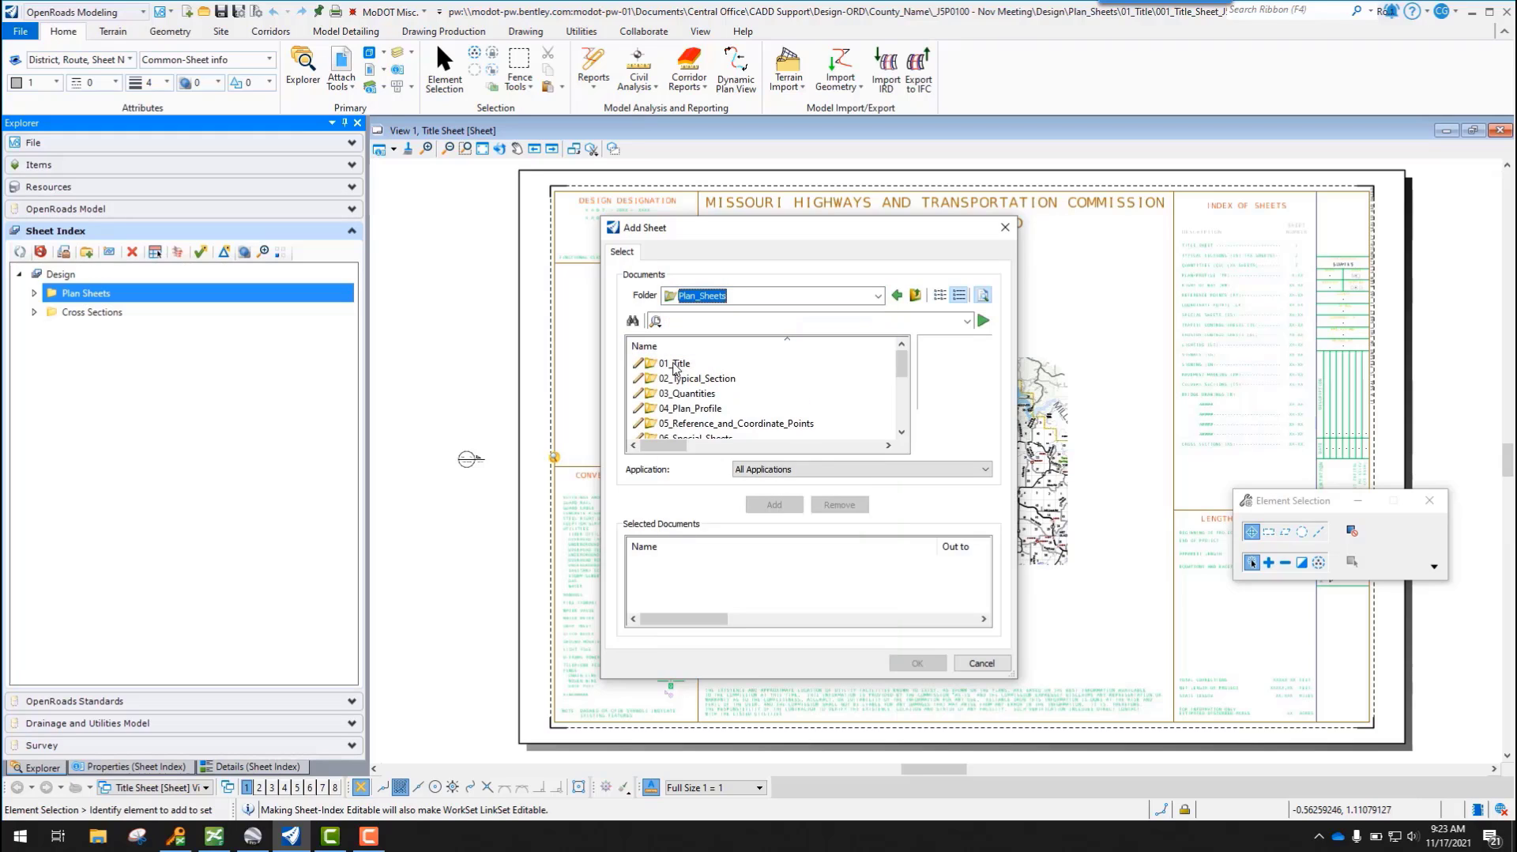
pyautogui.doubleClick(681, 366)
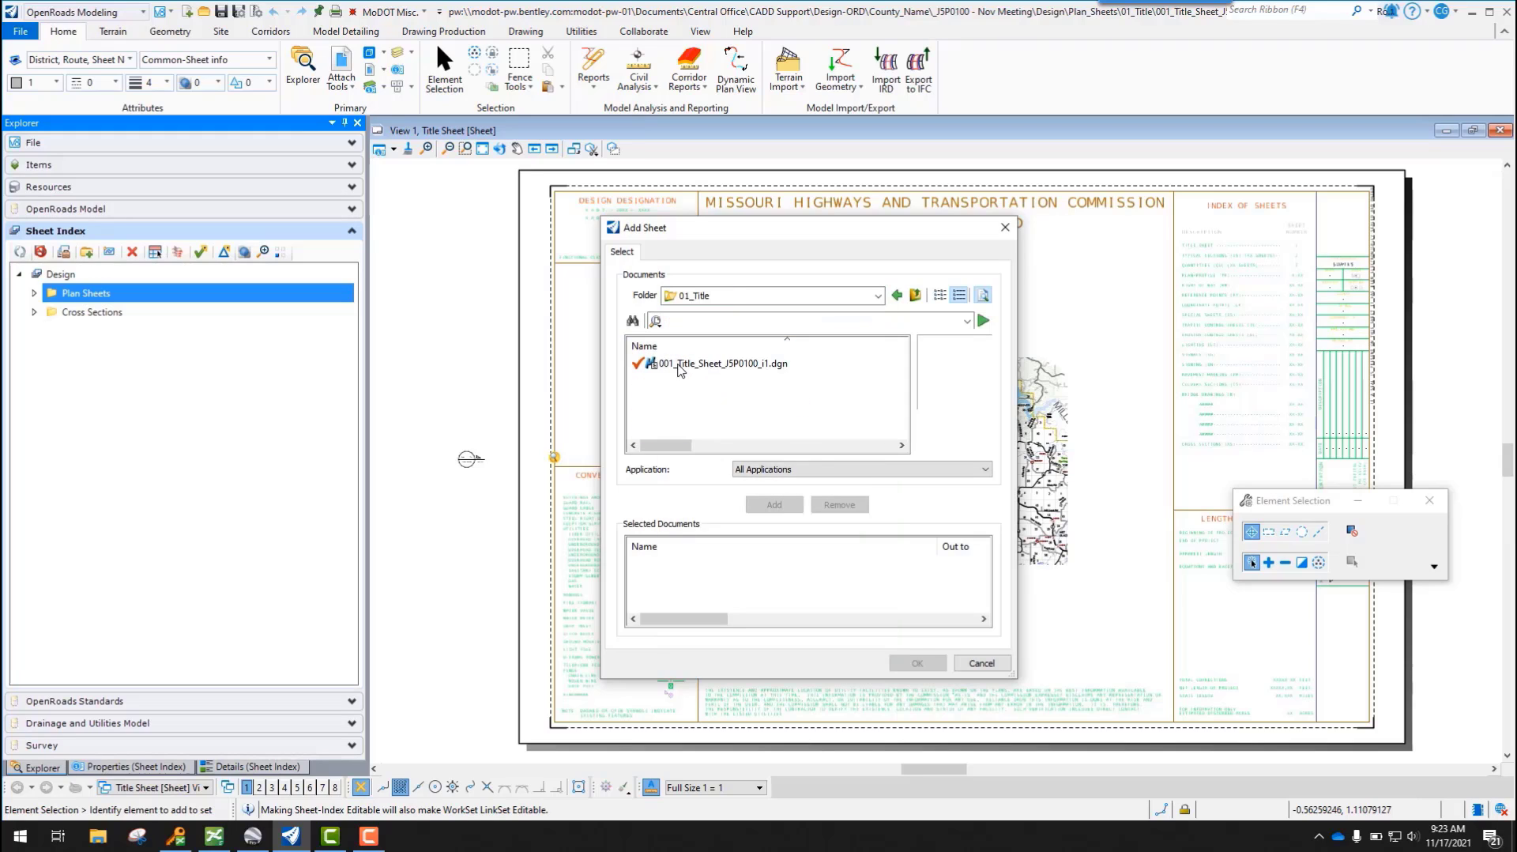
pyautogui.click(702, 368)
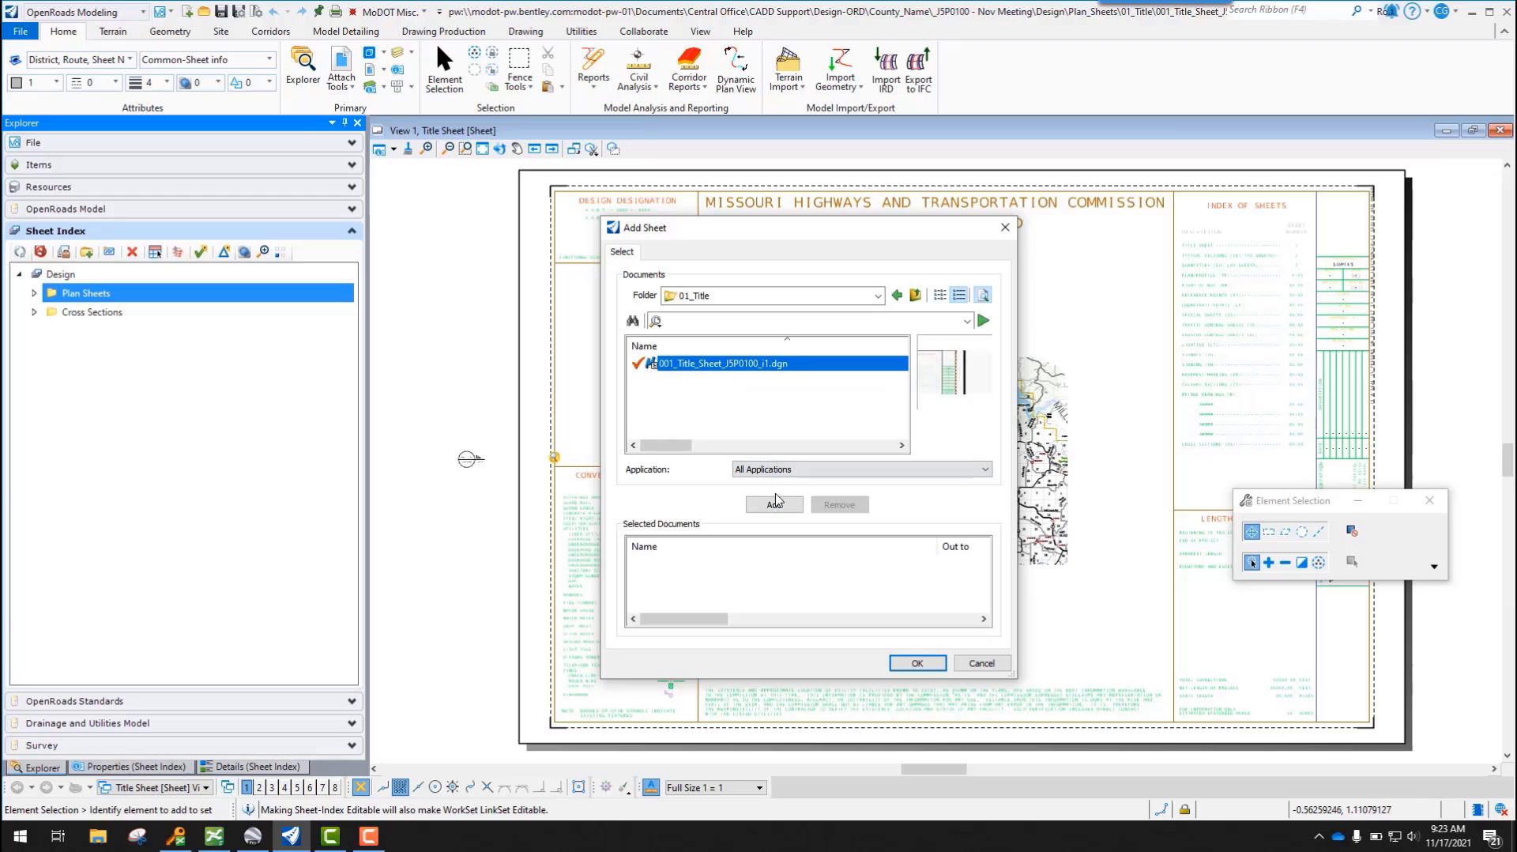
pyautogui.click(775, 504)
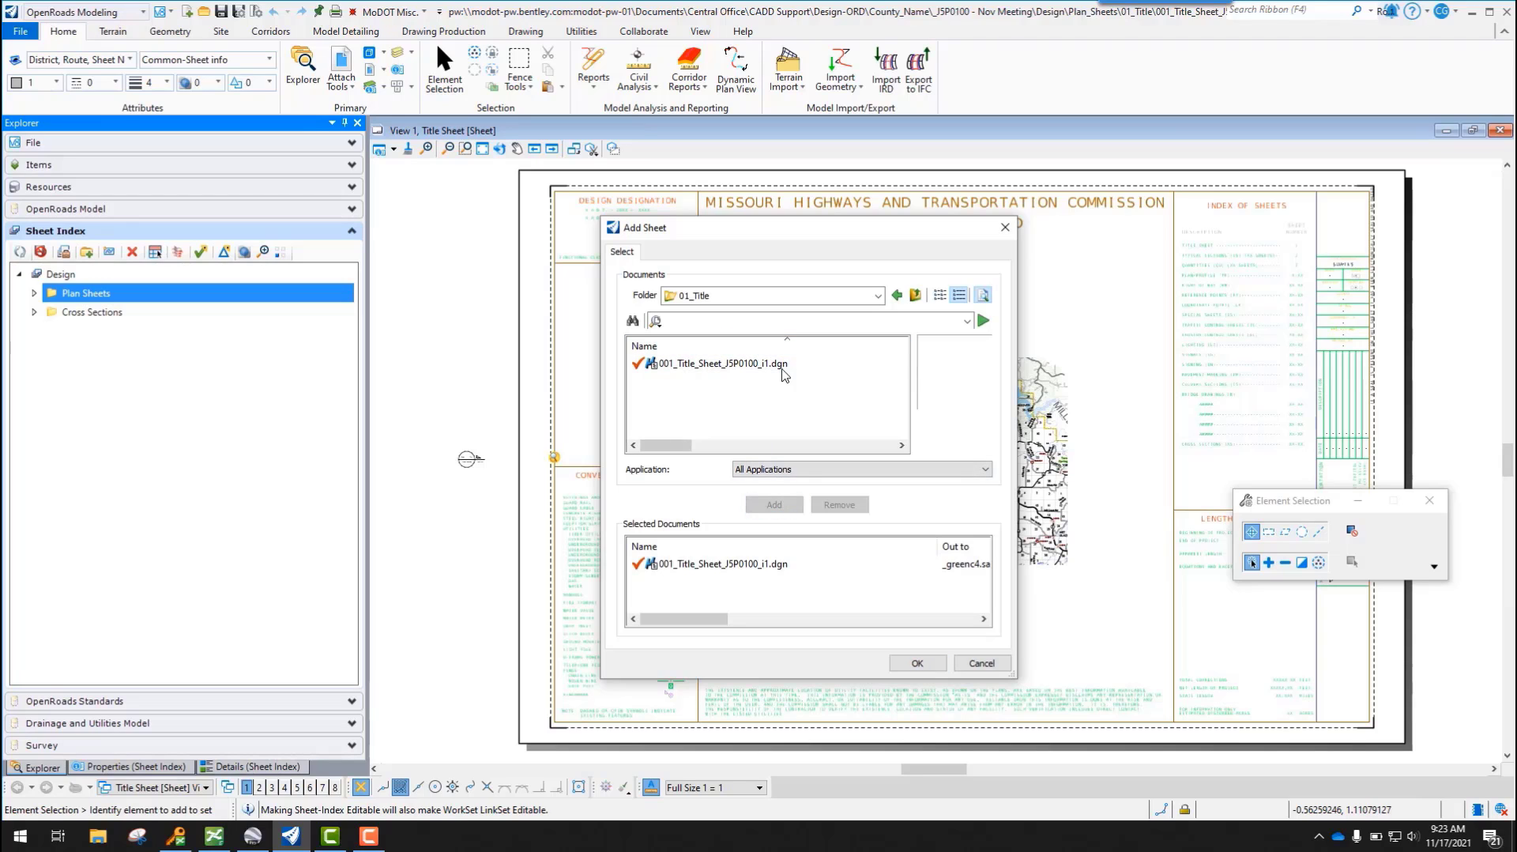
# - Include the typical section files 002_TS_01, 002_TS_02 and 002_TS_03_J5P3181_i5_US54.dgn from the 02_Typical_Section folder
pyautogui.click(877, 296)
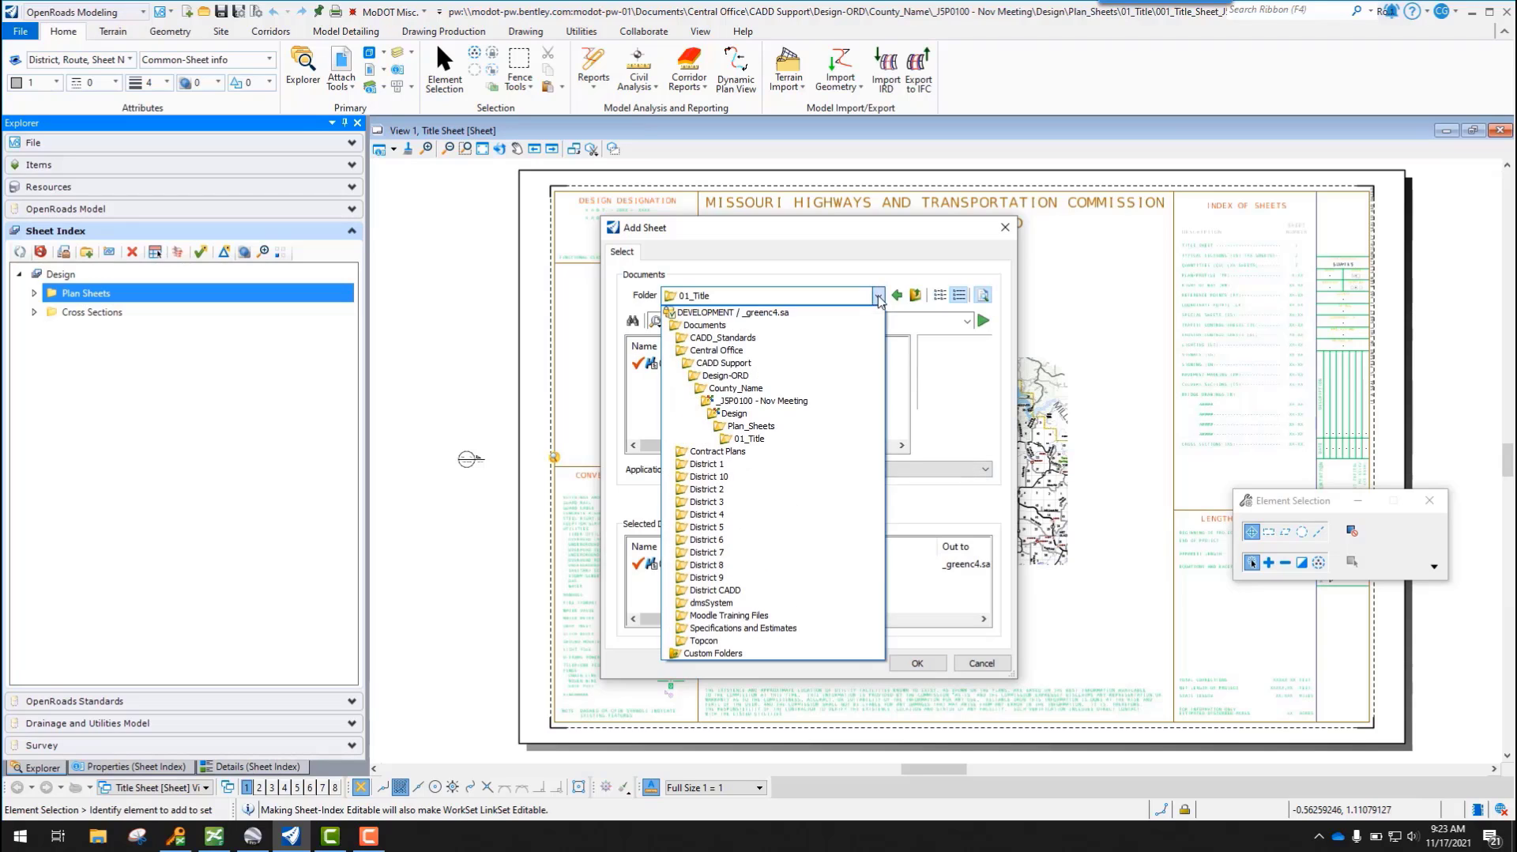
pyautogui.click(751, 427)
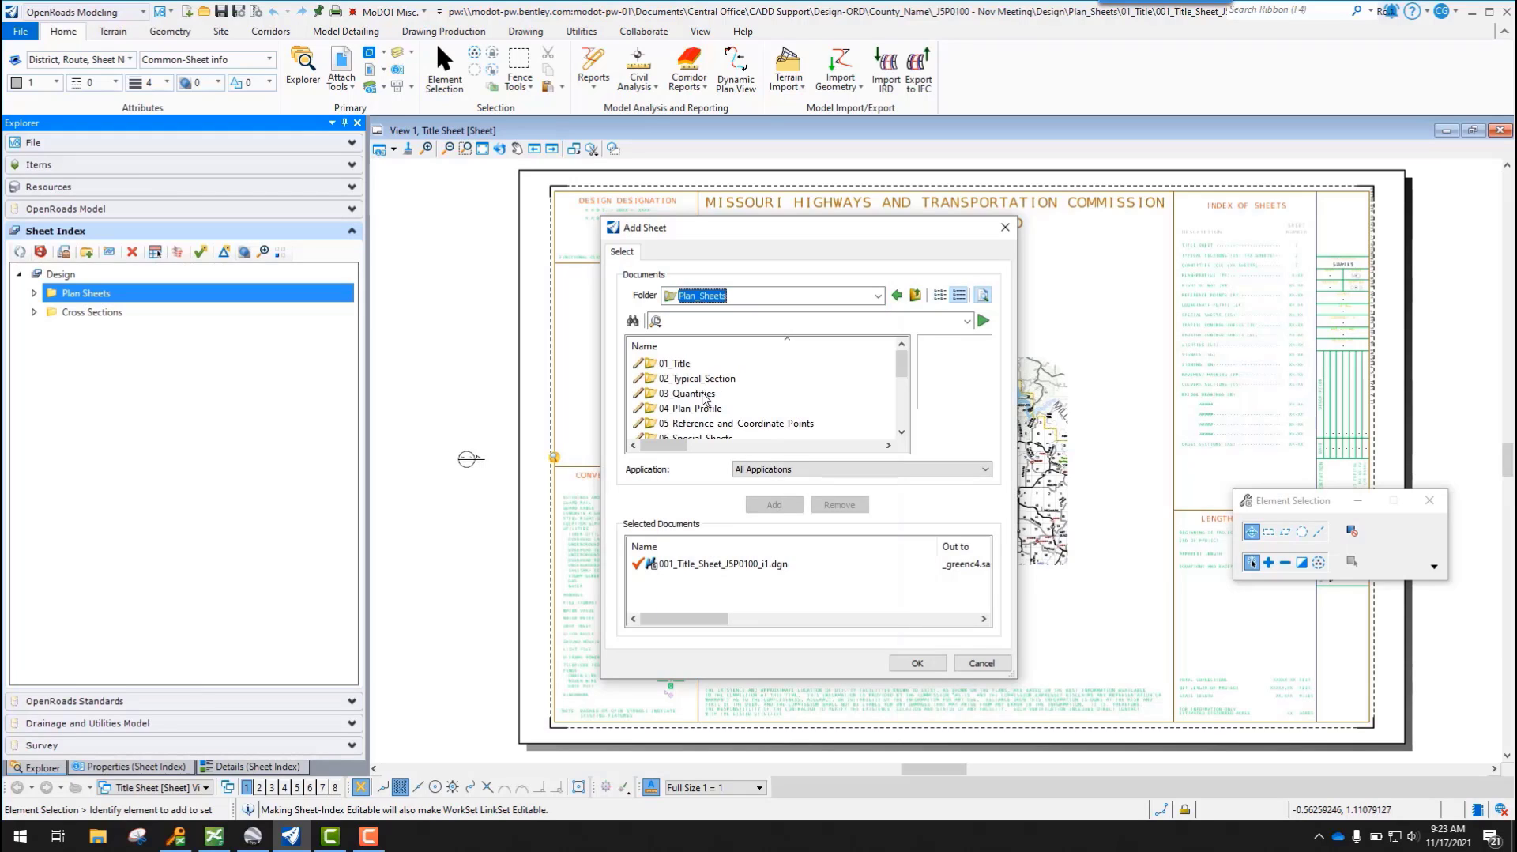
pyautogui.doubleClick(699, 380)
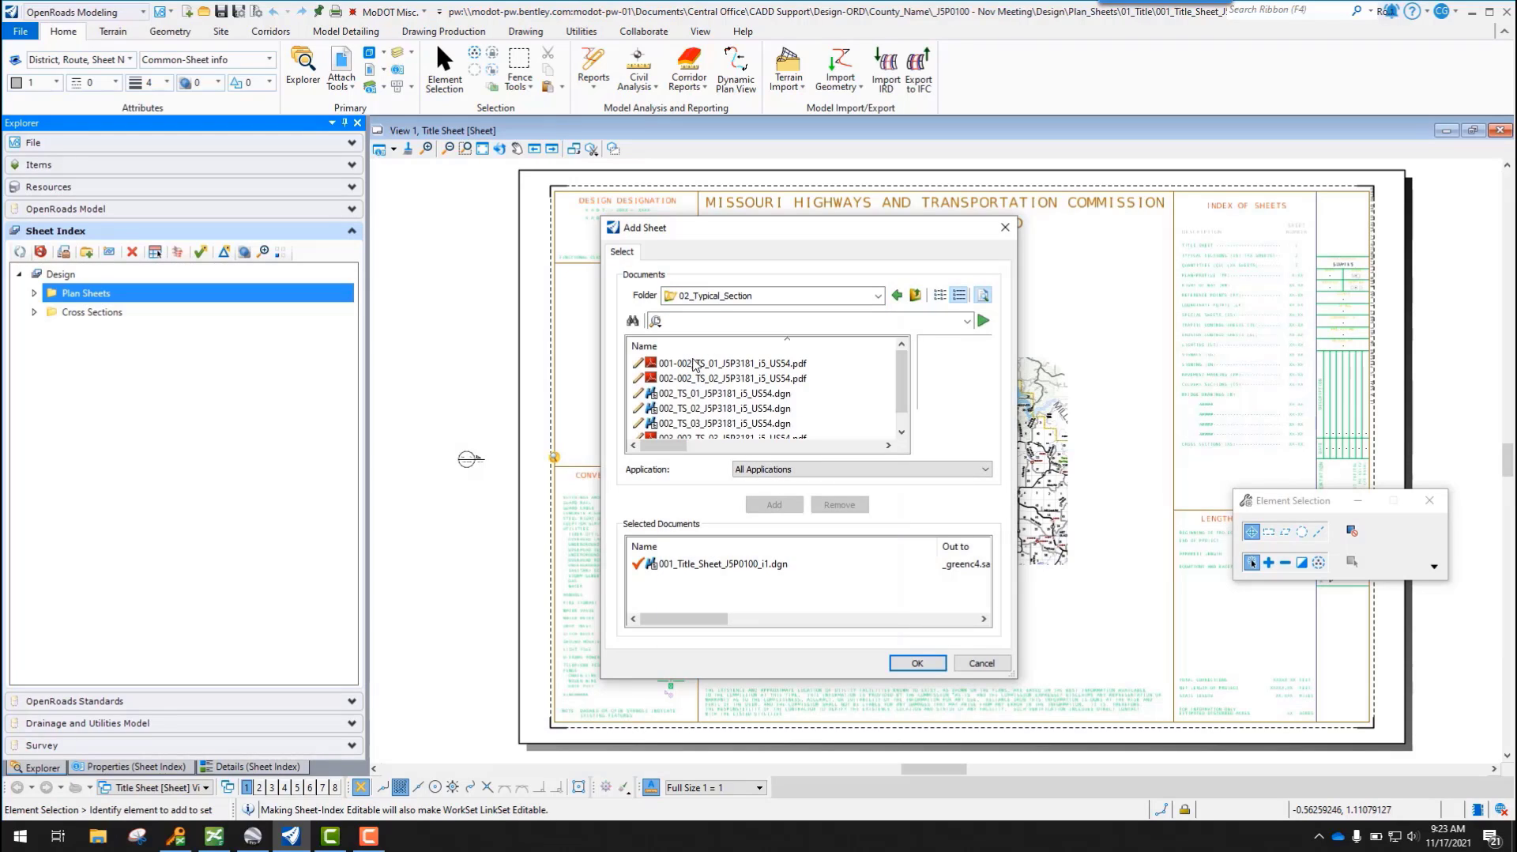
pyautogui.click(698, 394)
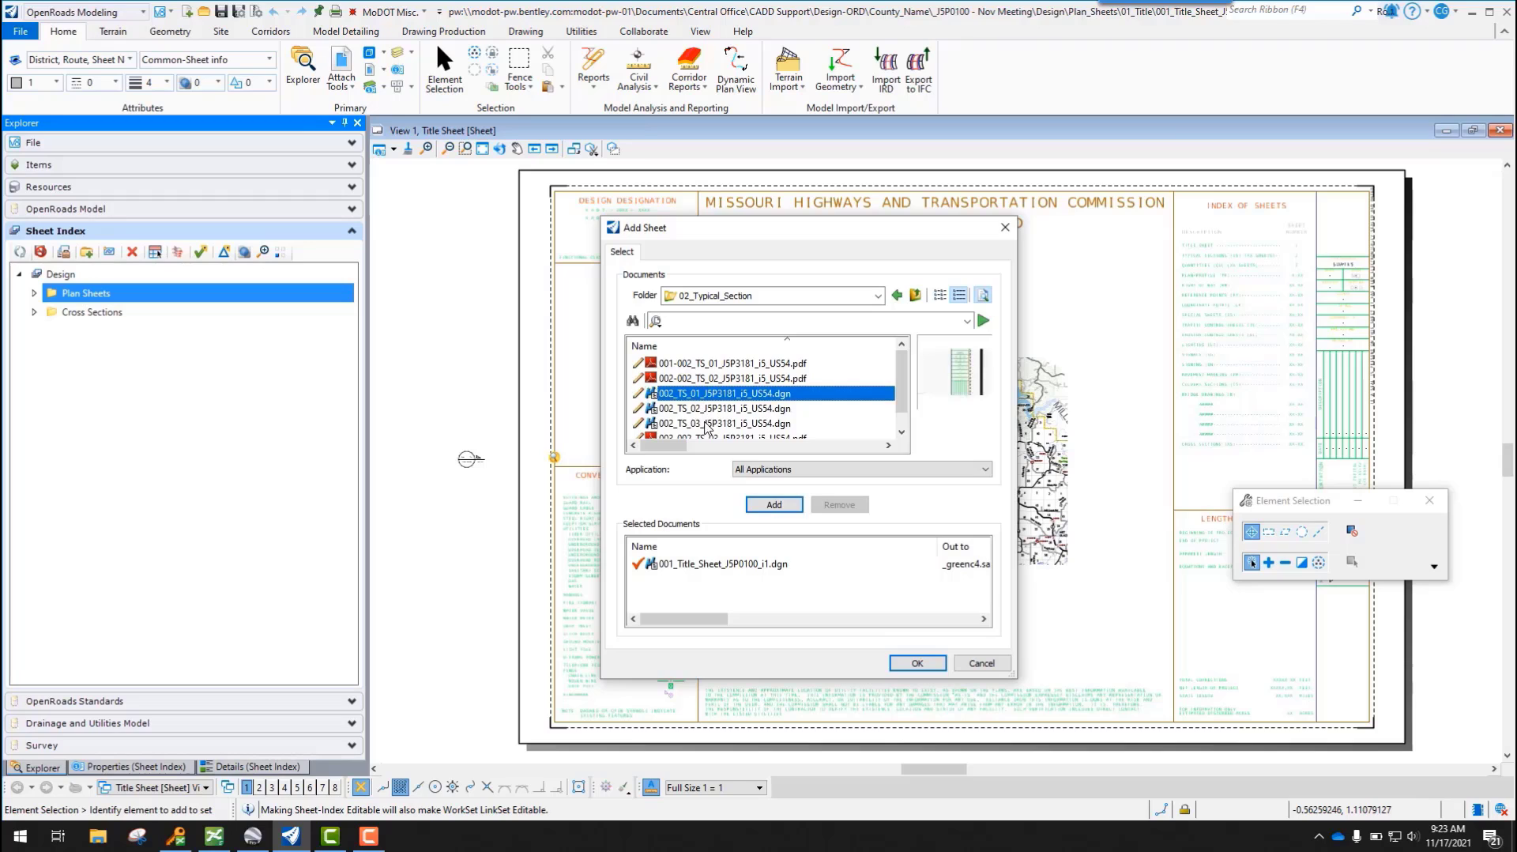
pyautogui.keyDown('shift'); pyautogui.click(709, 424); pyautogui.keyUp('shift')
pyautogui.click(777, 506)
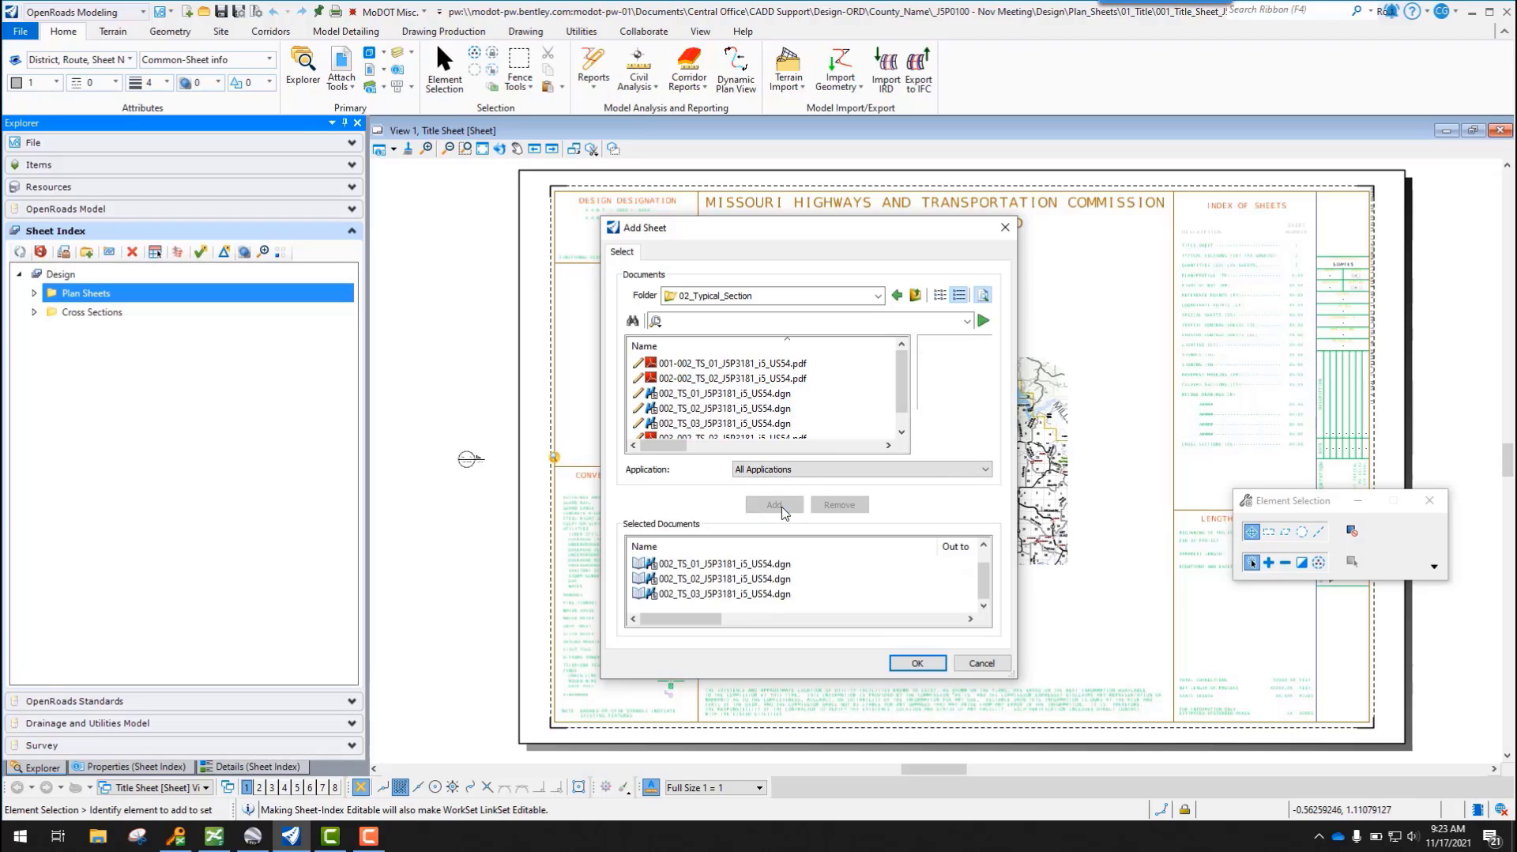
# - Include the quantities file 003_QU_01_J5P0100_i1.dgn from the 03_Quantities folder in the selected documents
pyautogui.click(877, 295)
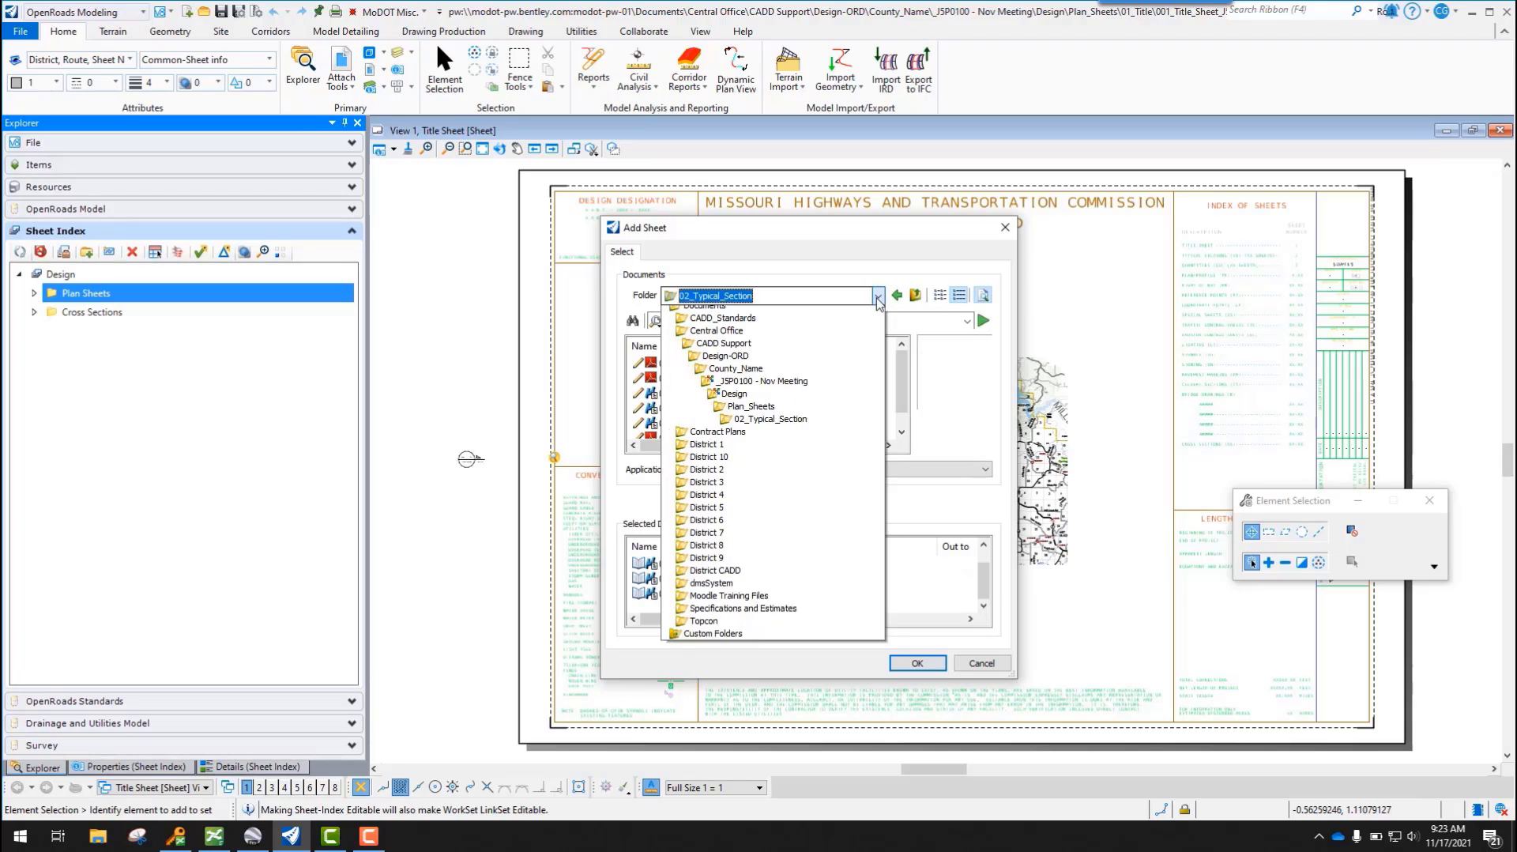
pyautogui.click(751, 426)
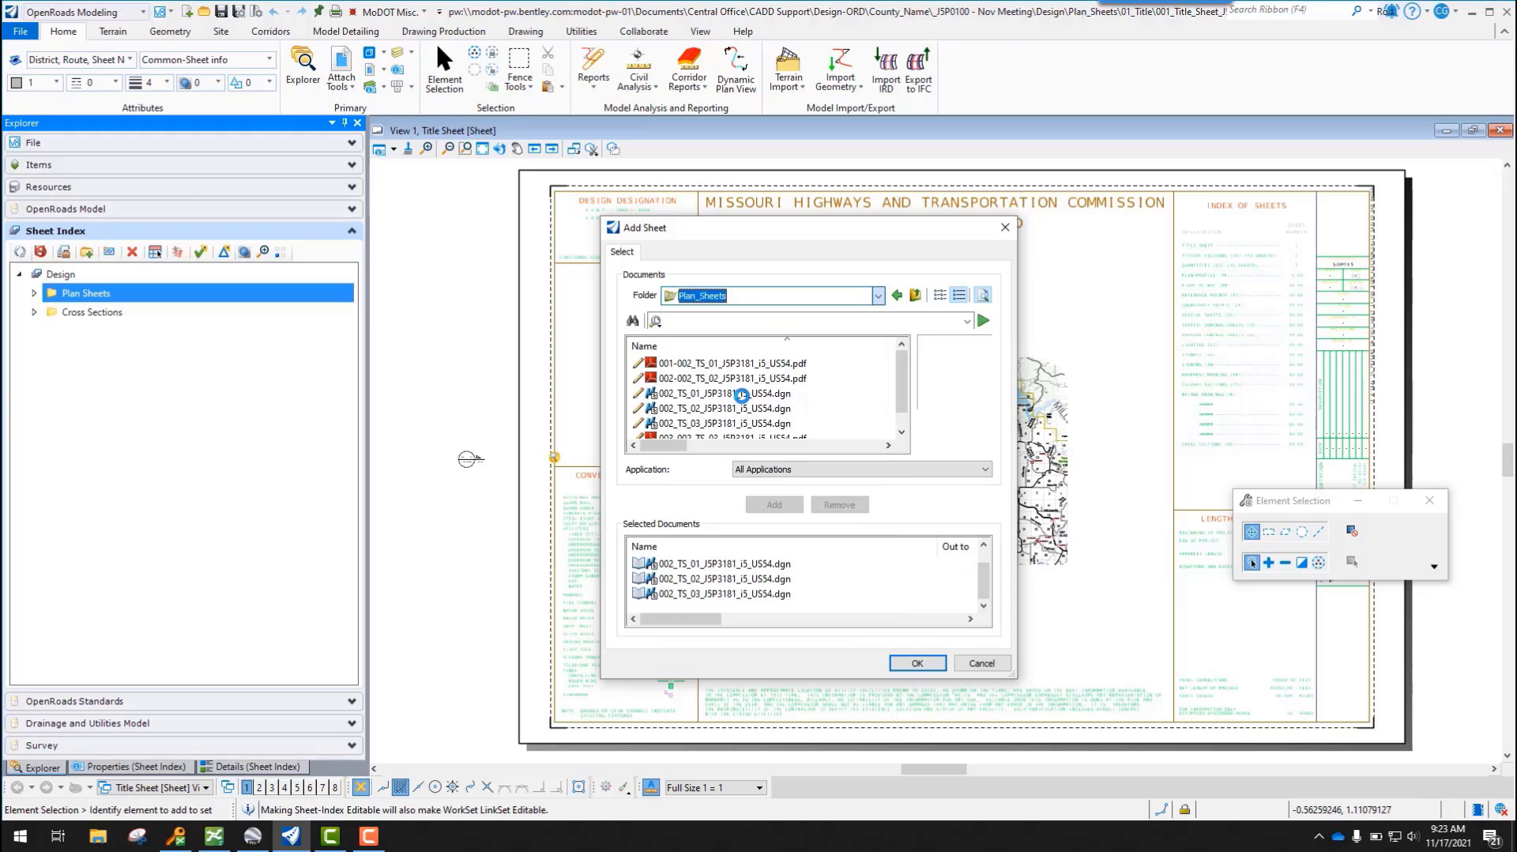
pyautogui.doubleClick(694, 392)
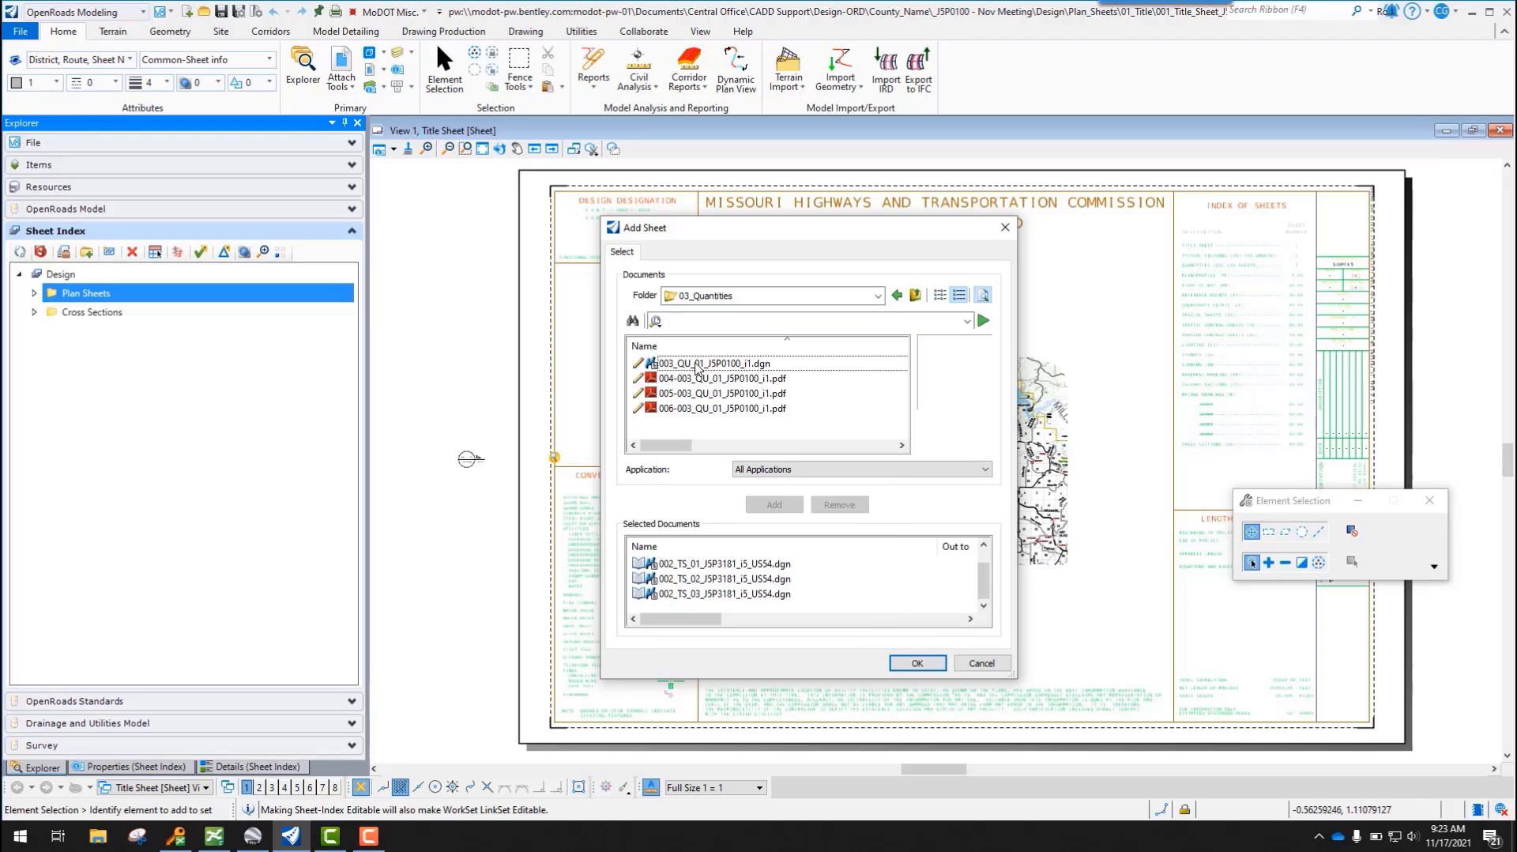
pyautogui.click(700, 364)
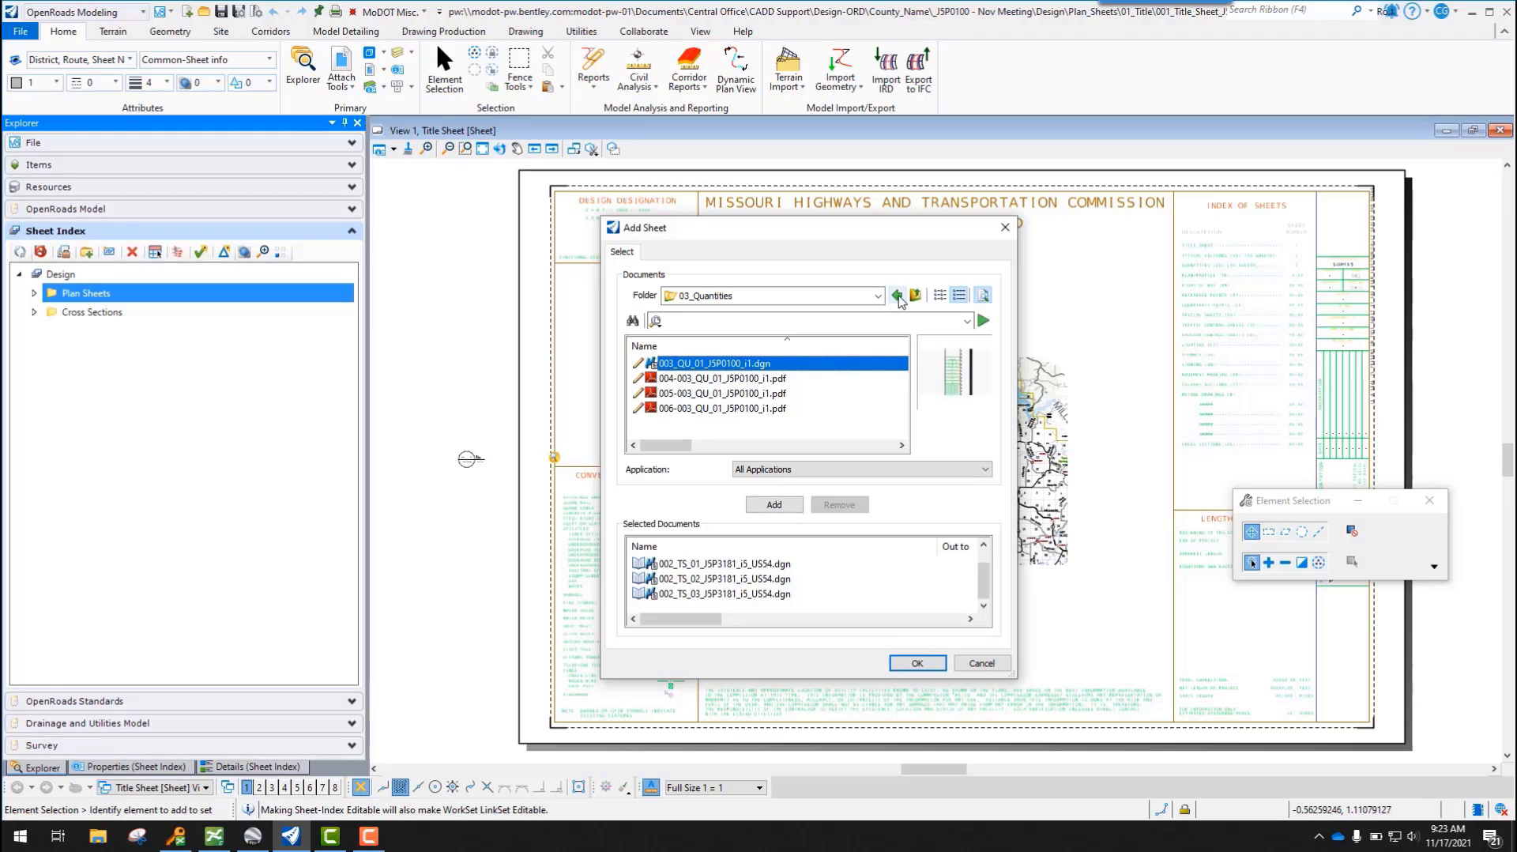
pyautogui.click(775, 504)
# - Include 004_PP, 005_PP and 006_PP_J5P3181_i50.dgn from the 04_Plan_Profile folder and confirm the document selection
pyautogui.click(877, 297)
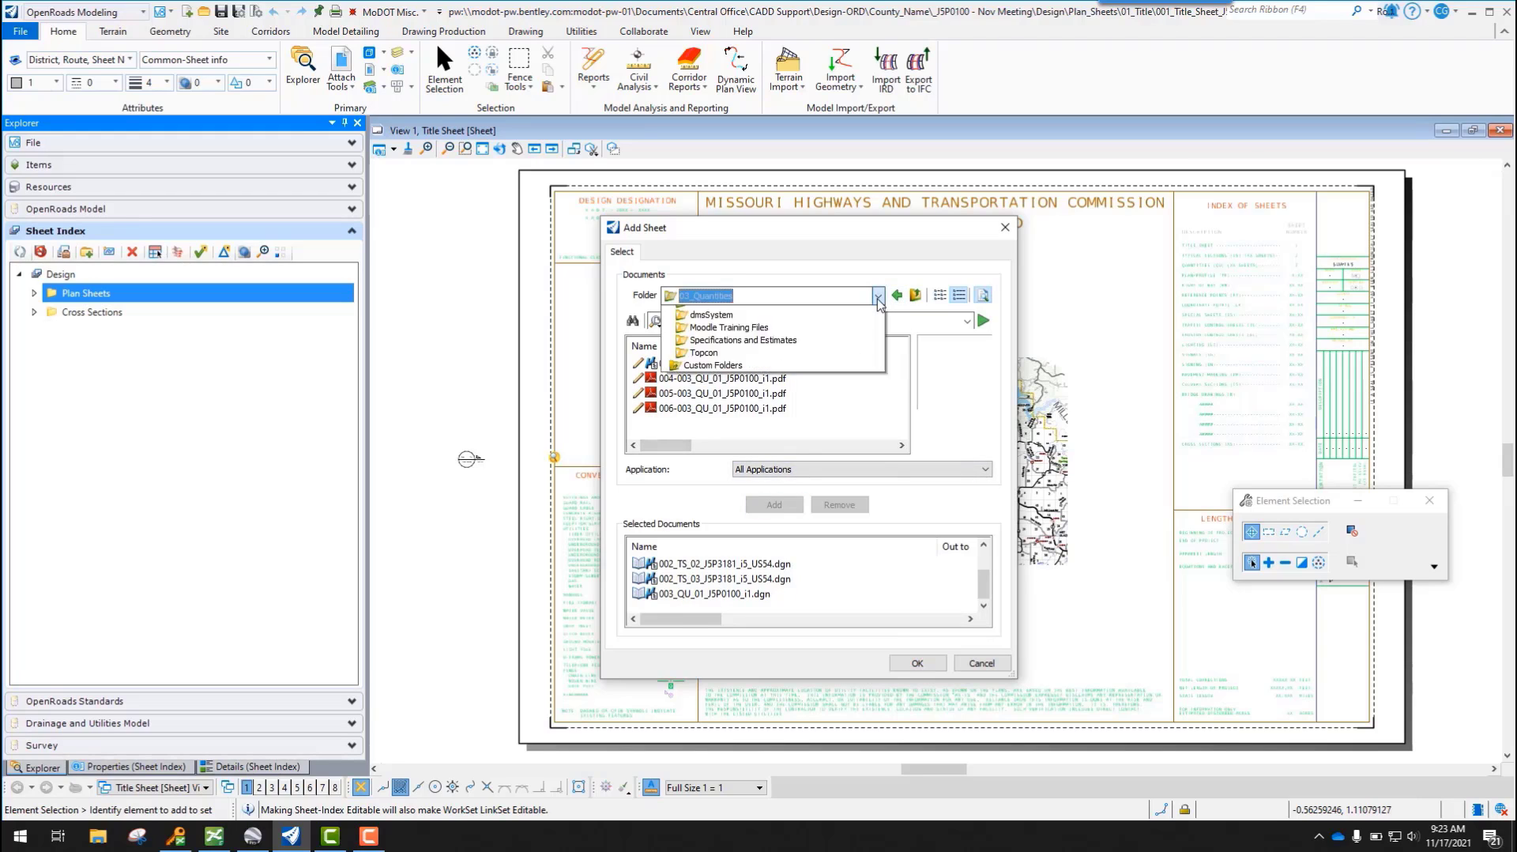
pyautogui.click(779, 426)
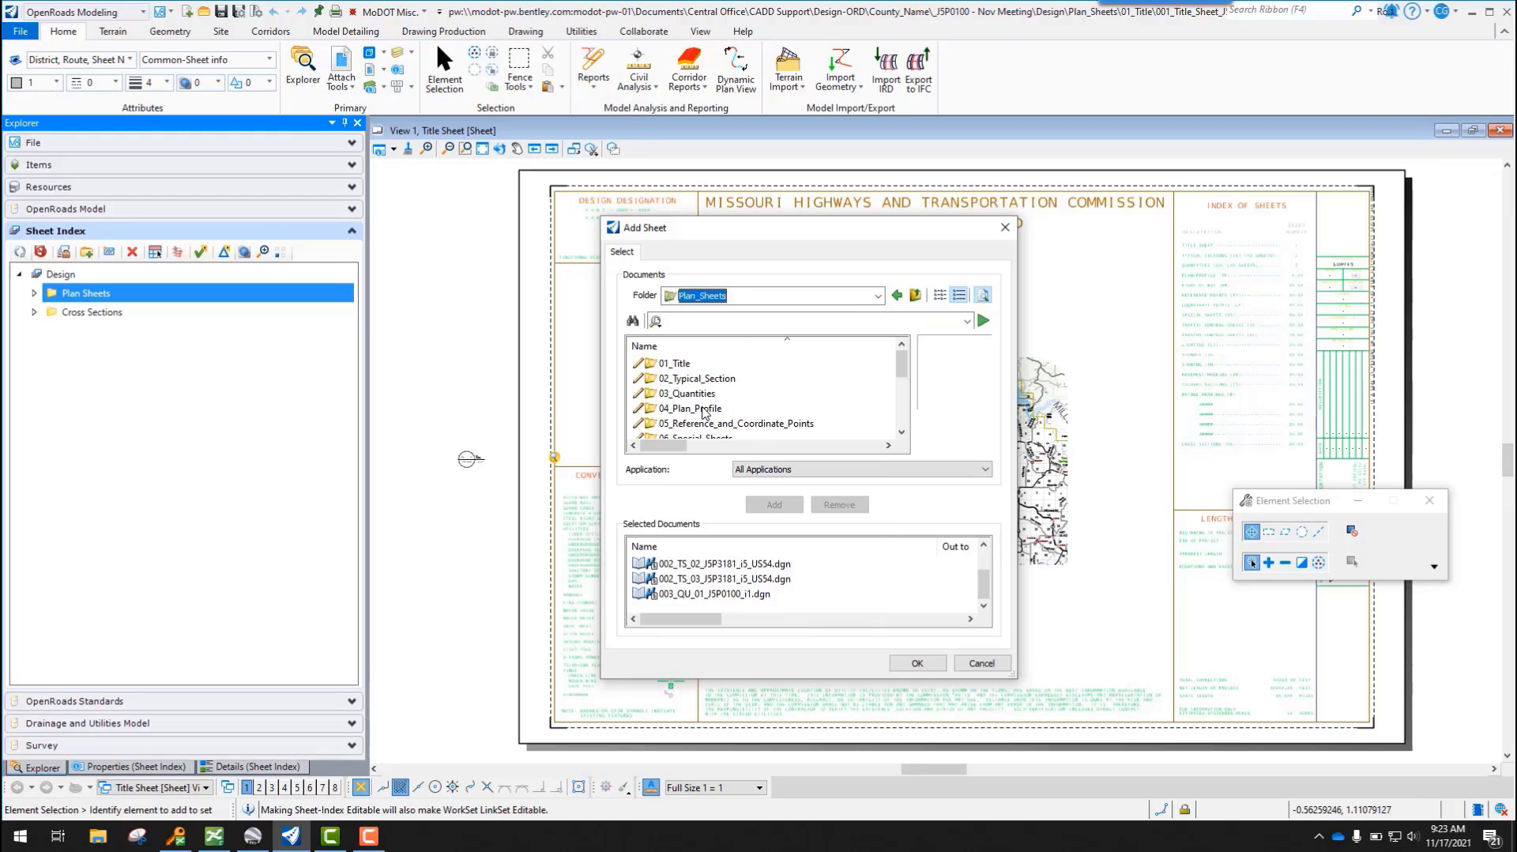
pyautogui.doubleClick(704, 409)
pyautogui.click(709, 364)
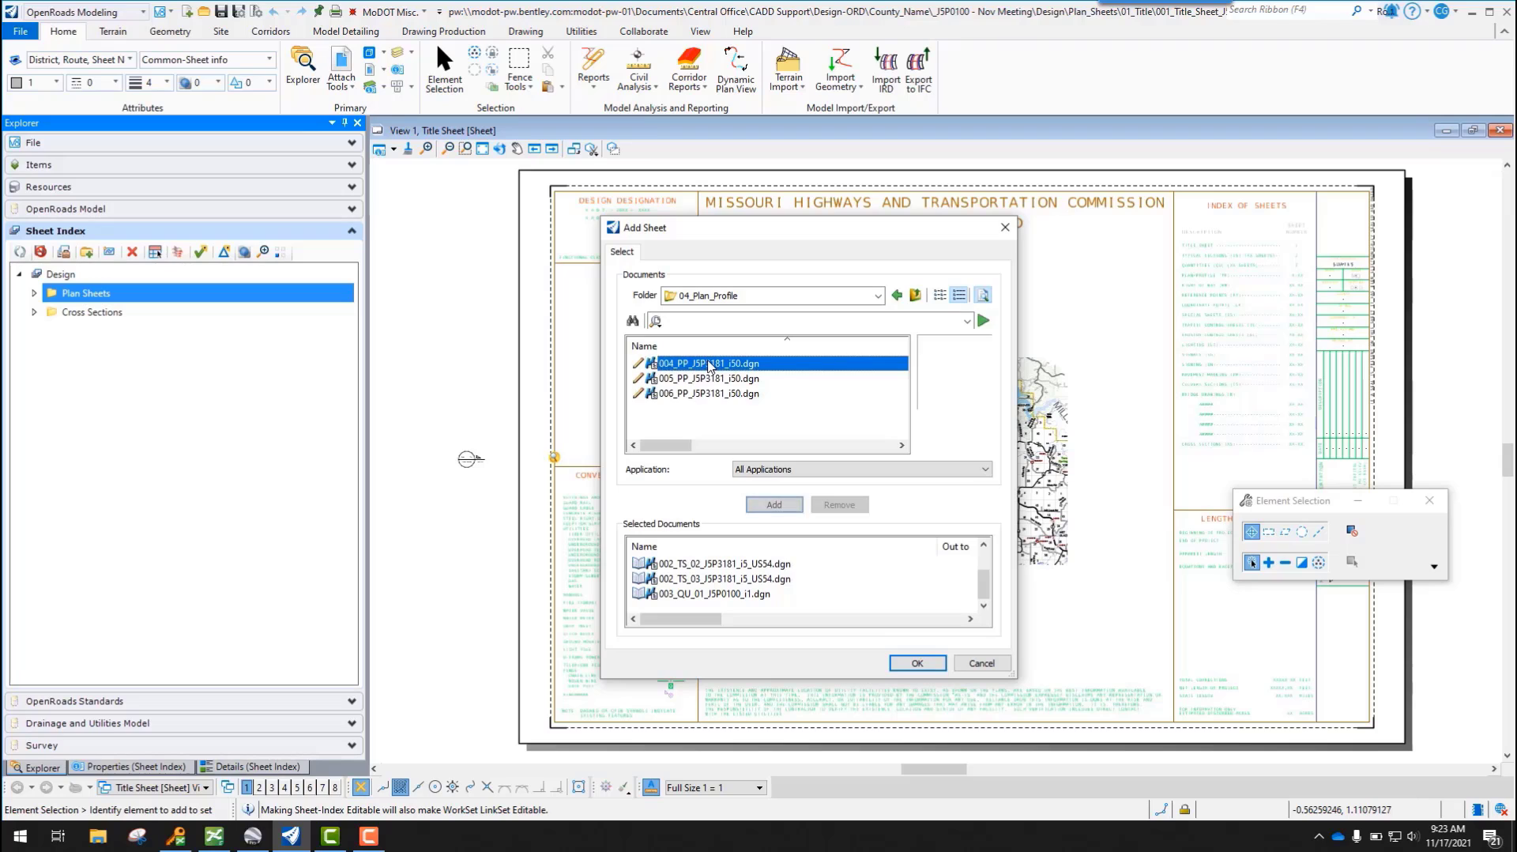
pyautogui.keyDown('shift'); pyautogui.click(716, 394); pyautogui.keyUp('shift')
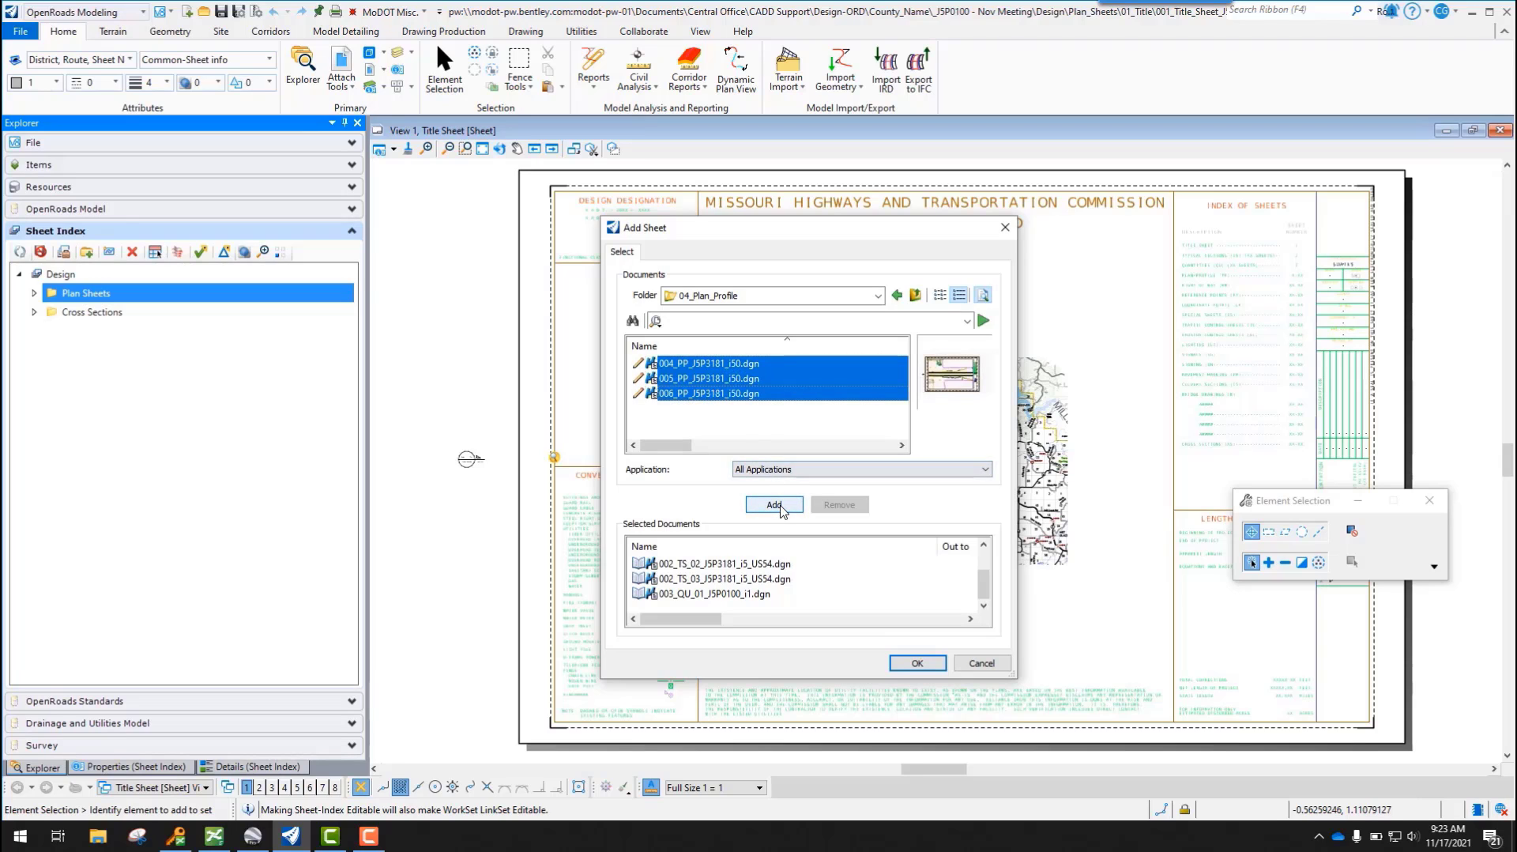
pyautogui.click(779, 505)
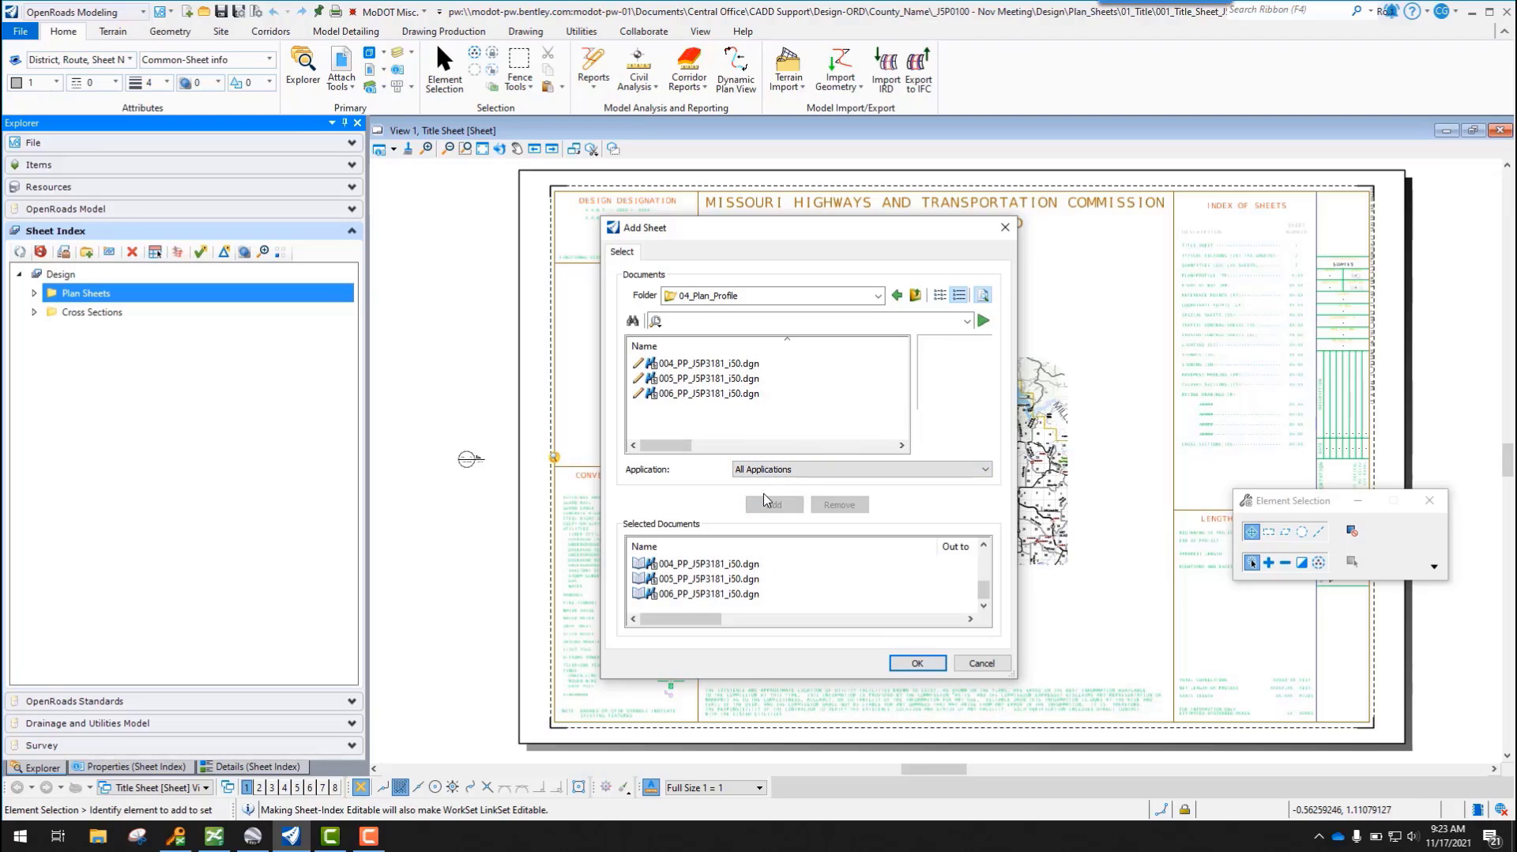
pyautogui.click(918, 663)
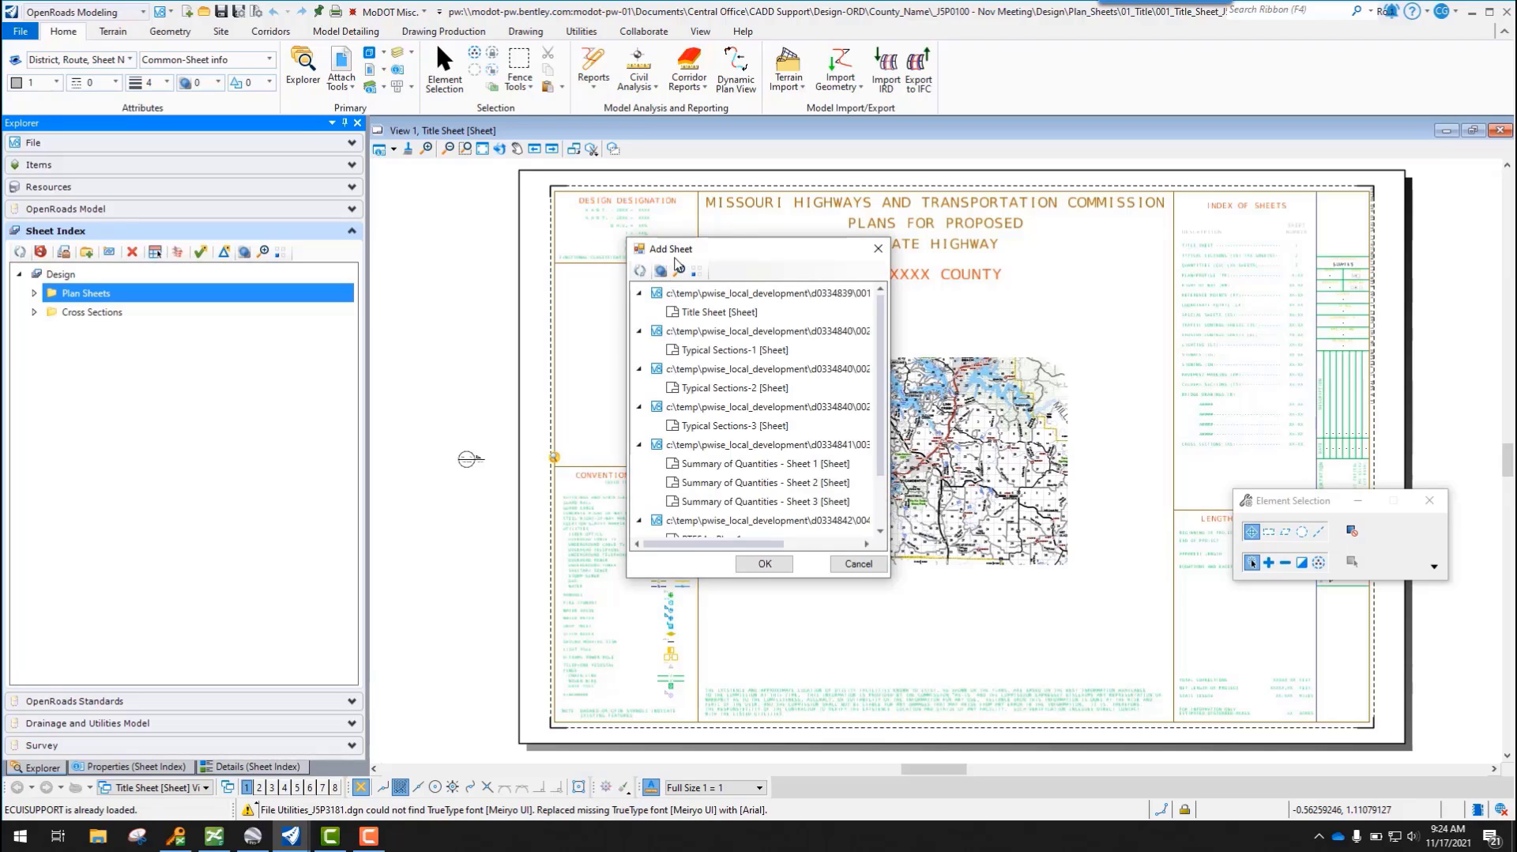
# - Select every sheet model listed for the Plan Sheets folder, from Title Sheet through RTE54 - Plan 3
pyautogui.moveTo(888, 581); pyautogui.dragTo(1097, 703)
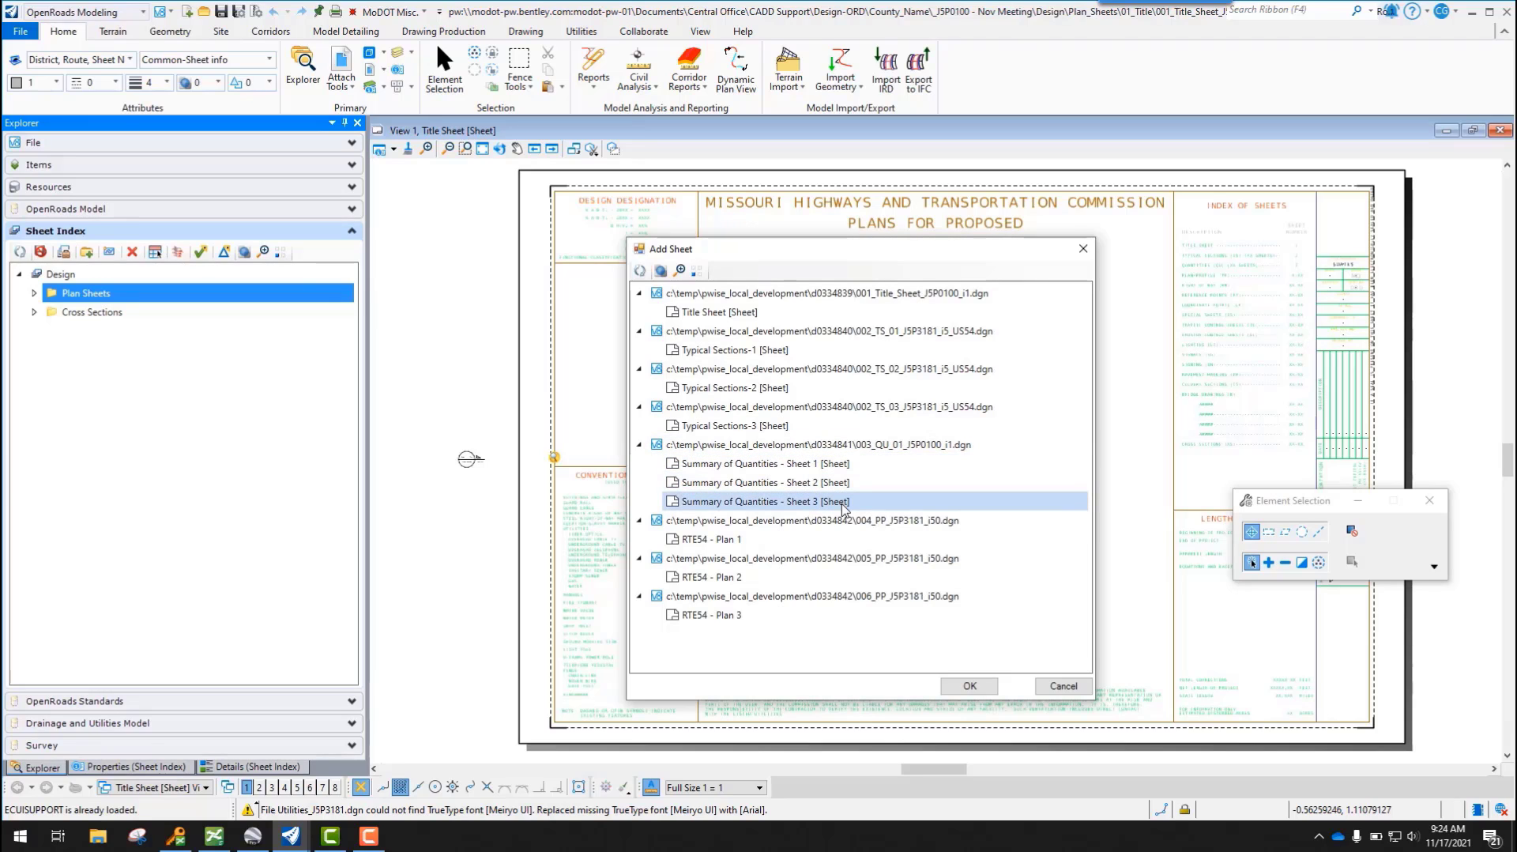
pyautogui.click(732, 316)
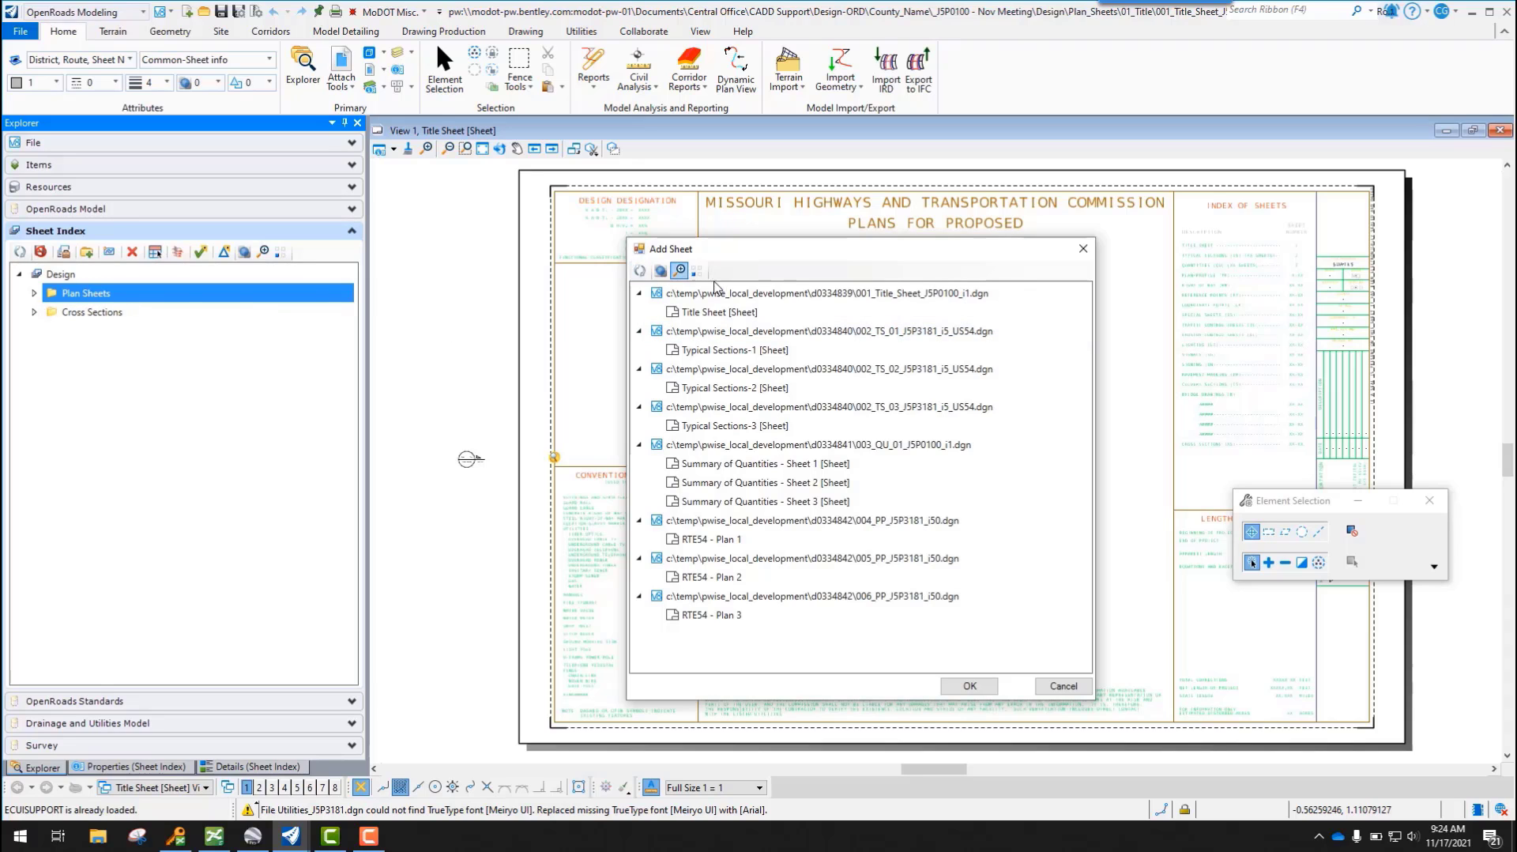
pyautogui.click(735, 316)
pyautogui.keyDown('ctrl'); pyautogui.click(758, 350); pyautogui.keyUp('ctrl')
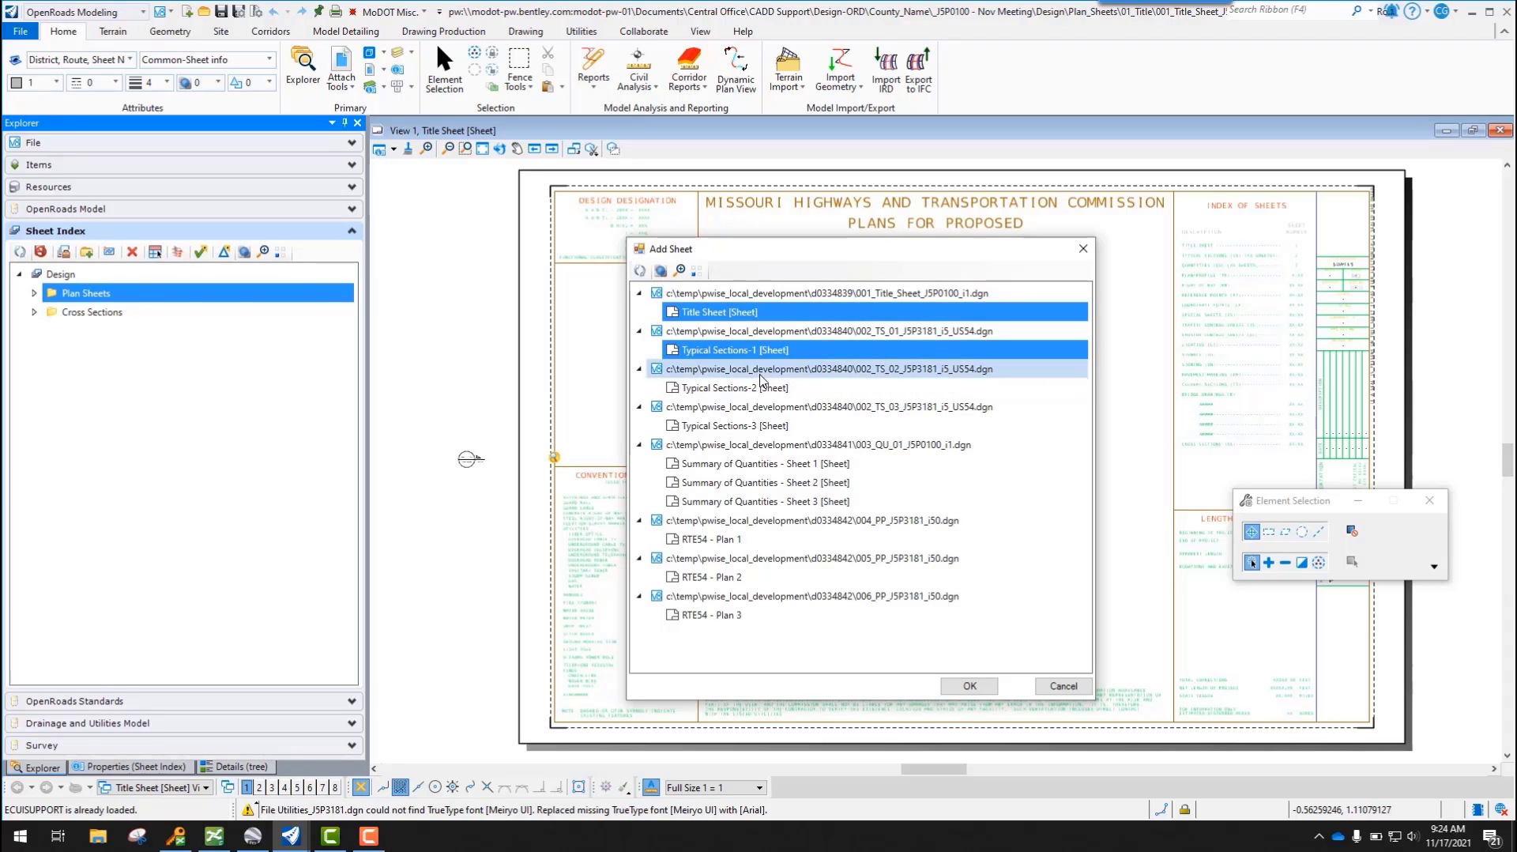
pyautogui.keyDown('ctrl'); pyautogui.click(765, 388); pyautogui.keyUp('ctrl')
pyautogui.keyDown('ctrl'); pyautogui.click(771, 426); pyautogui.keyUp('ctrl')
pyautogui.keyDown('ctrl'); pyautogui.click(802, 464); pyautogui.keyUp('ctrl')
pyautogui.keyDown('ctrl'); pyautogui.click(803, 483); pyautogui.keyUp('ctrl')
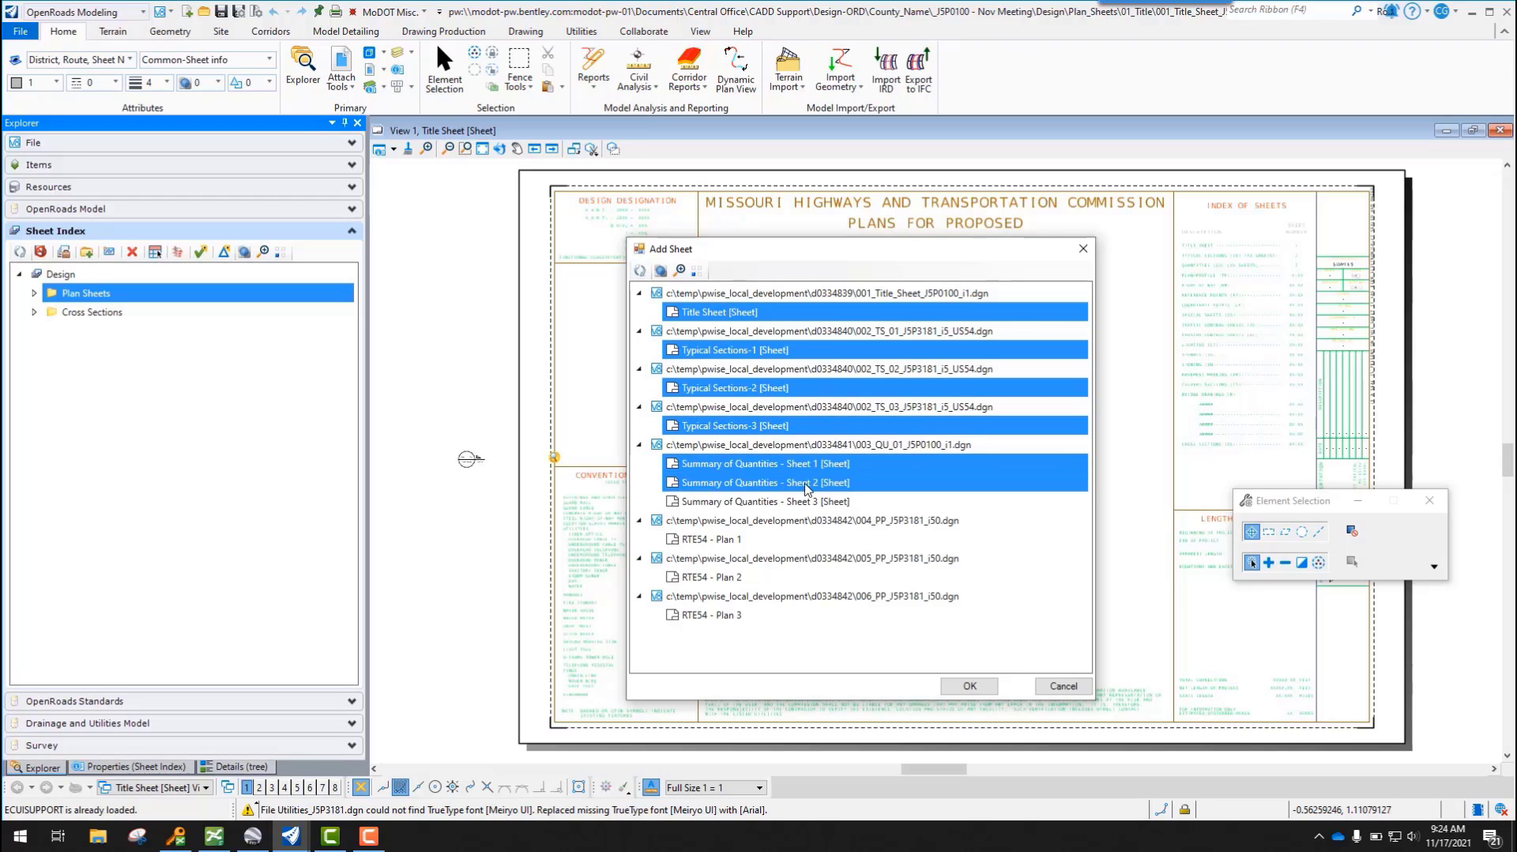
pyautogui.keyDown('ctrl'); pyautogui.click(801, 501); pyautogui.keyUp('ctrl')
pyautogui.keyDown('ctrl'); pyautogui.click(747, 539); pyautogui.keyUp('ctrl')
pyautogui.keyDown('ctrl'); pyautogui.click(733, 577); pyautogui.keyUp('ctrl')
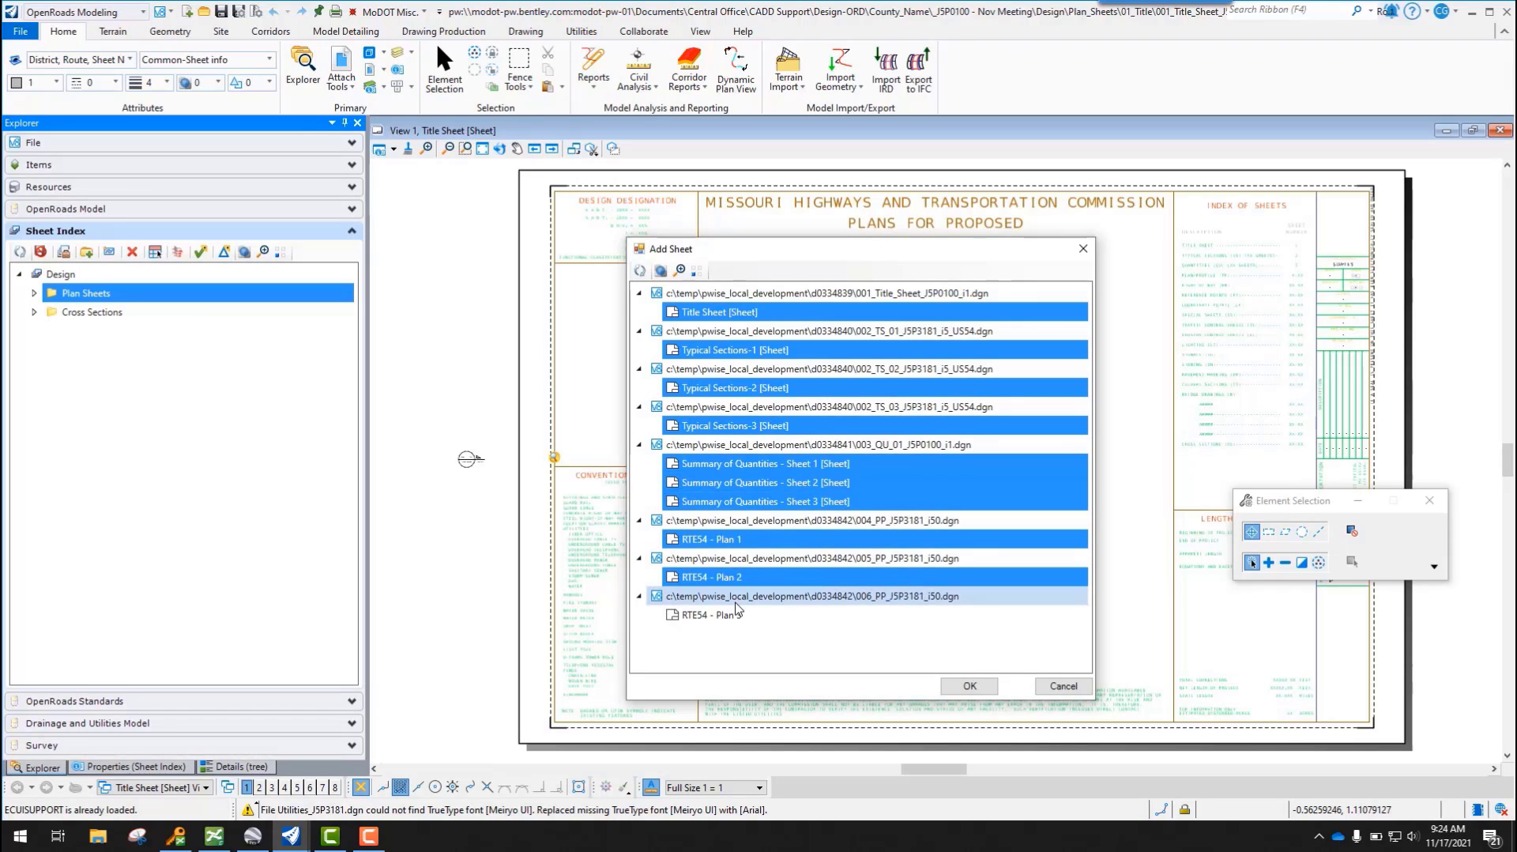
pyautogui.keyDown('ctrl'); pyautogui.click(739, 615); pyautogui.keyUp('ctrl')
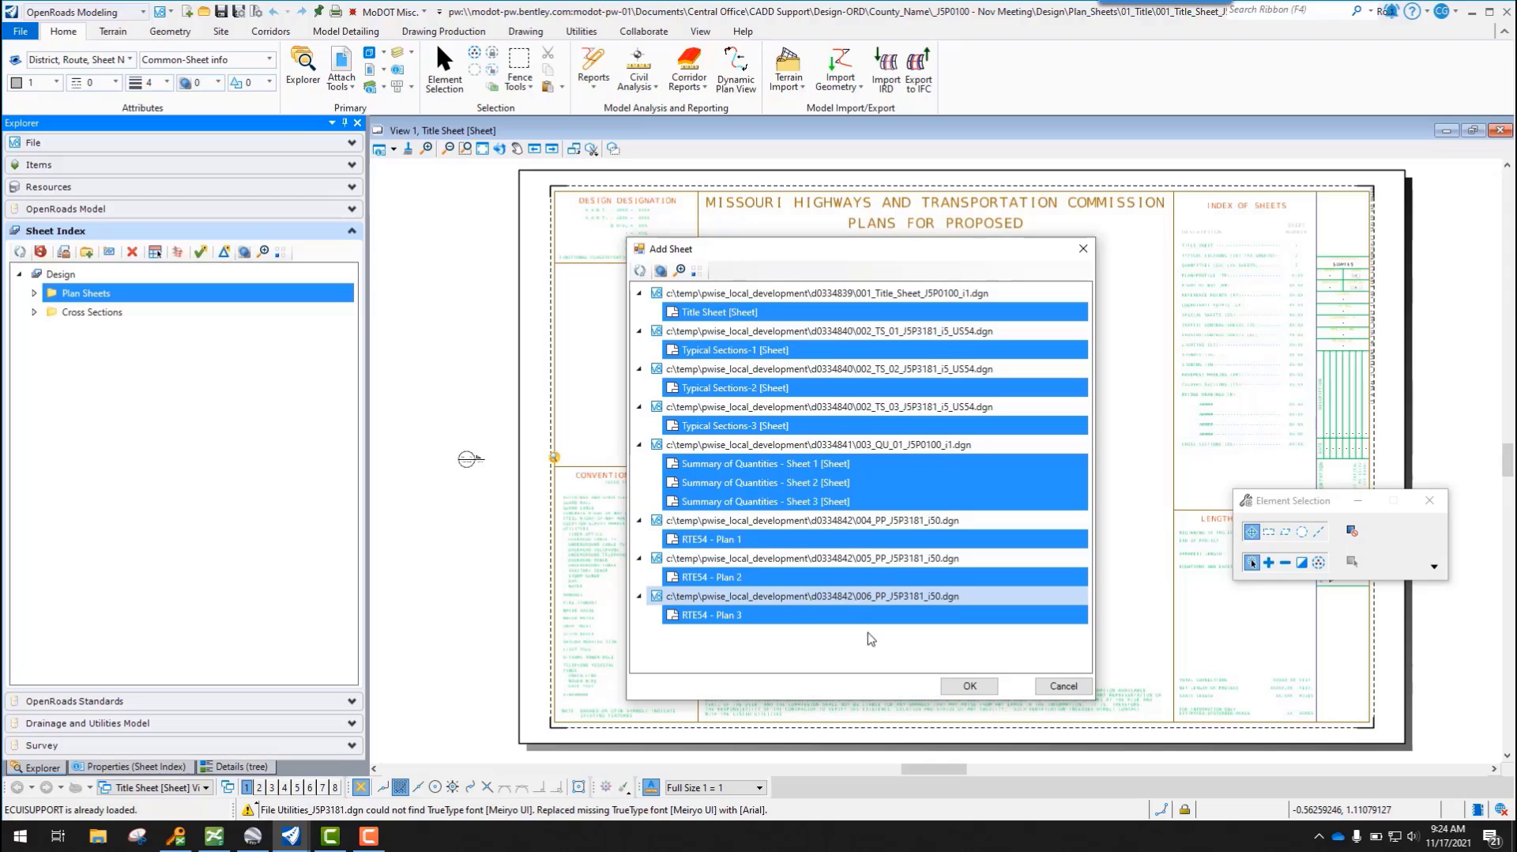
# - Add the selected sheets to the Plan Sheets folder and check in their source documents
pyautogui.click(976, 686)
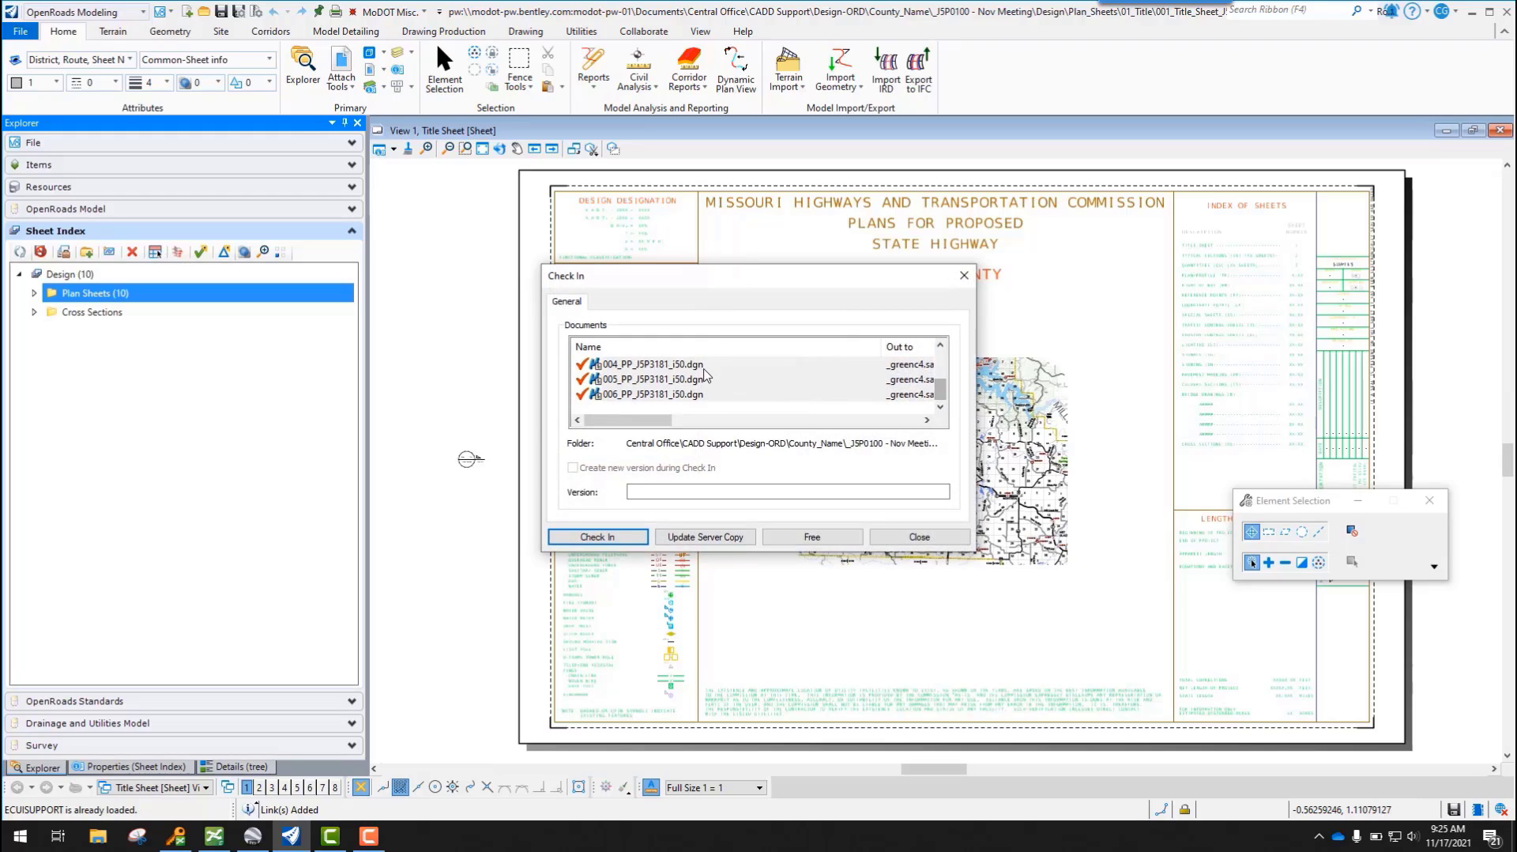
pyautogui.moveTo(940, 391); pyautogui.dragTo(942, 361)
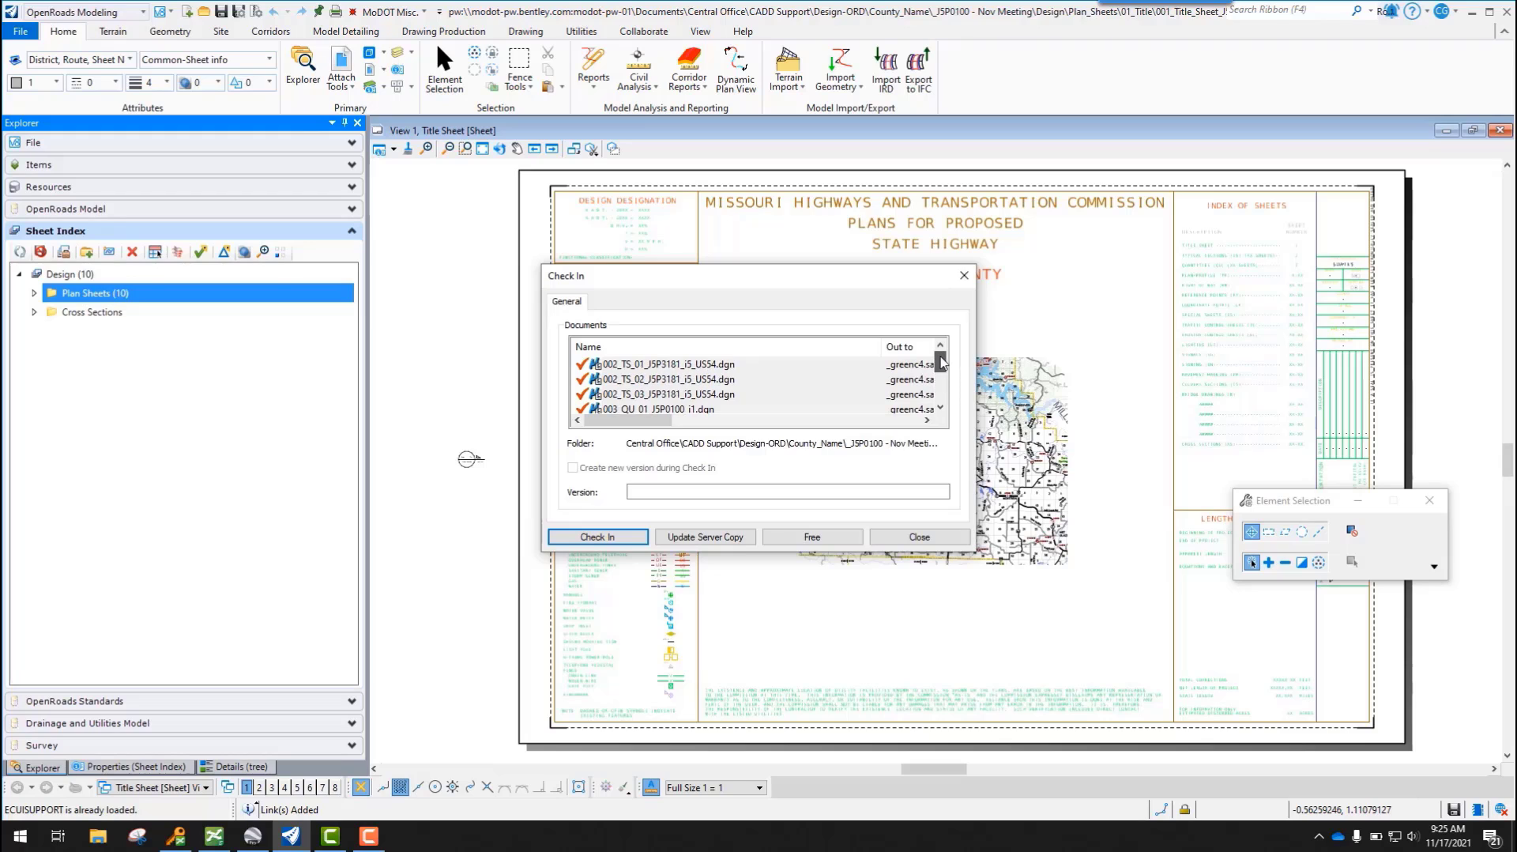
pyautogui.click(609, 532)
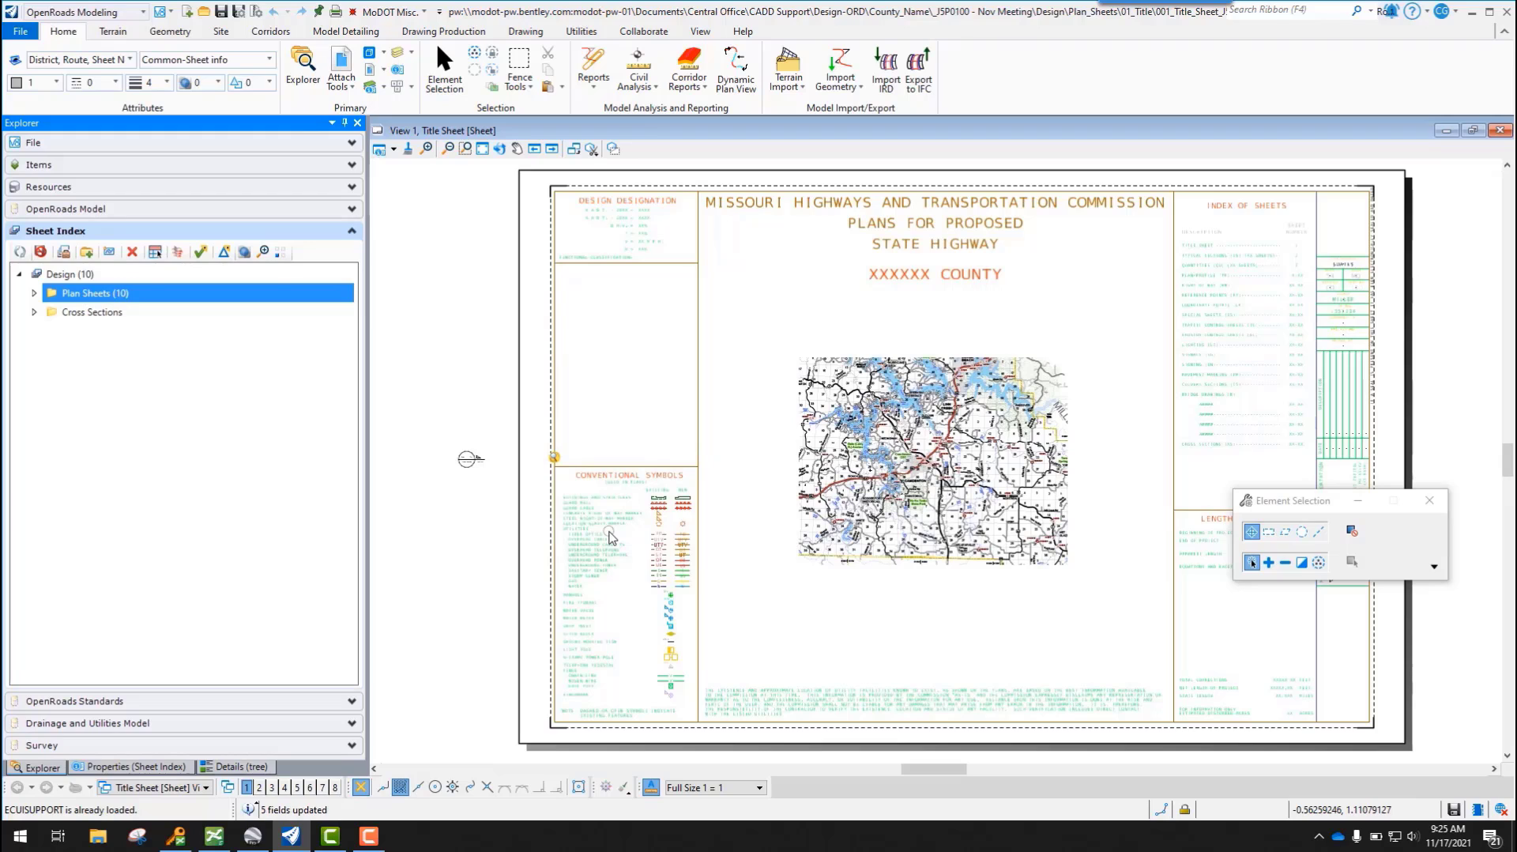
# - Expand the Plan Sheets folder and examine the index of sheets and title block on the title sheet
pyautogui.click(34, 294)
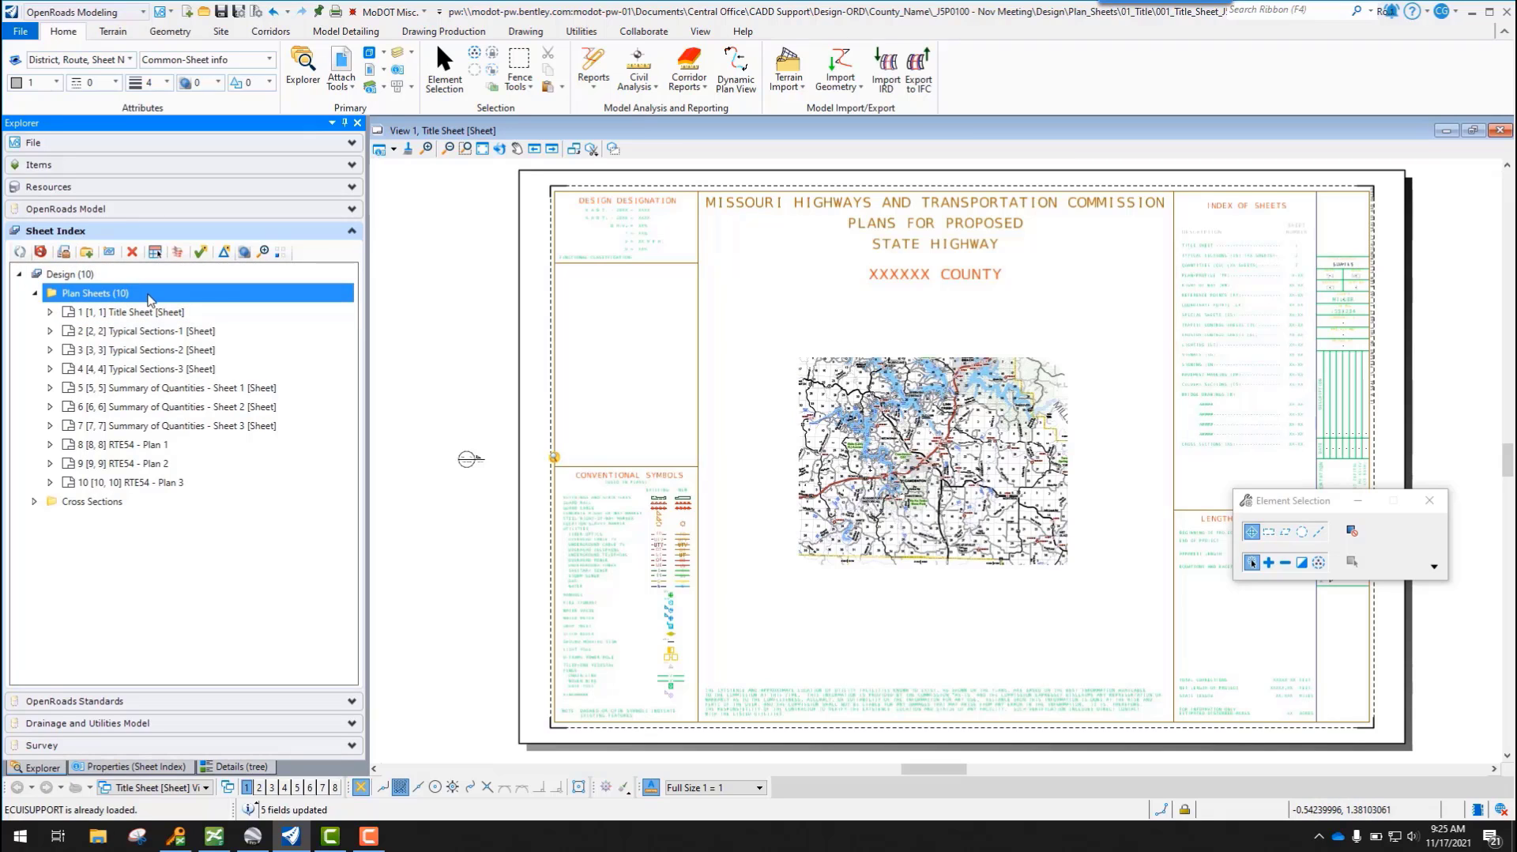
pyautogui.click(180, 316)
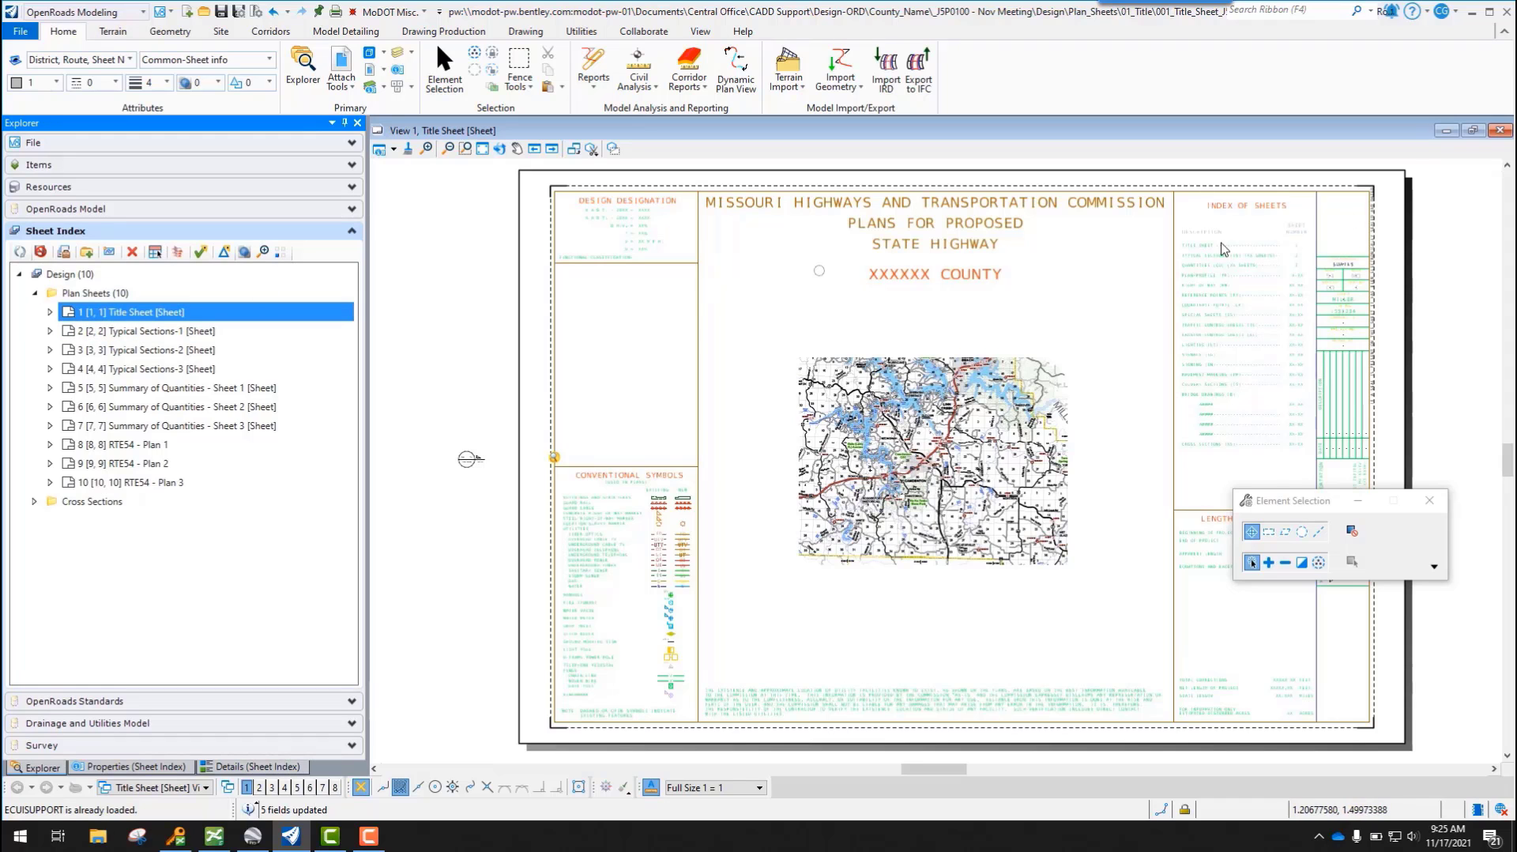
pyautogui.scroll(4, 1405, 282)
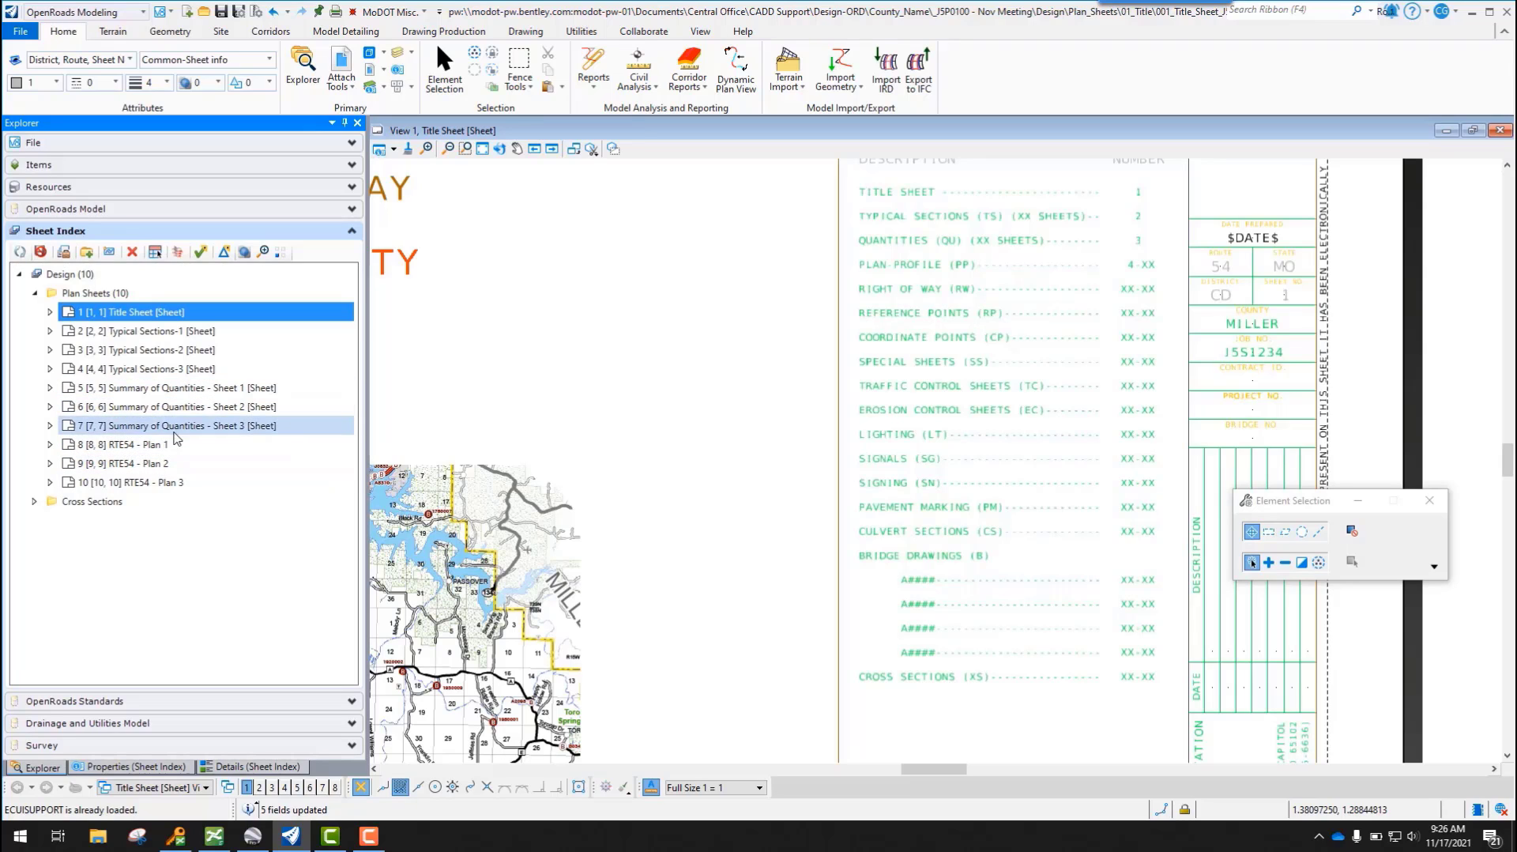
# - Open the RTE54 - Plan 1 sheet from the sheet index, checking in Design.dgnws, and inspect its title block
pyautogui.doubleClick(132, 447)
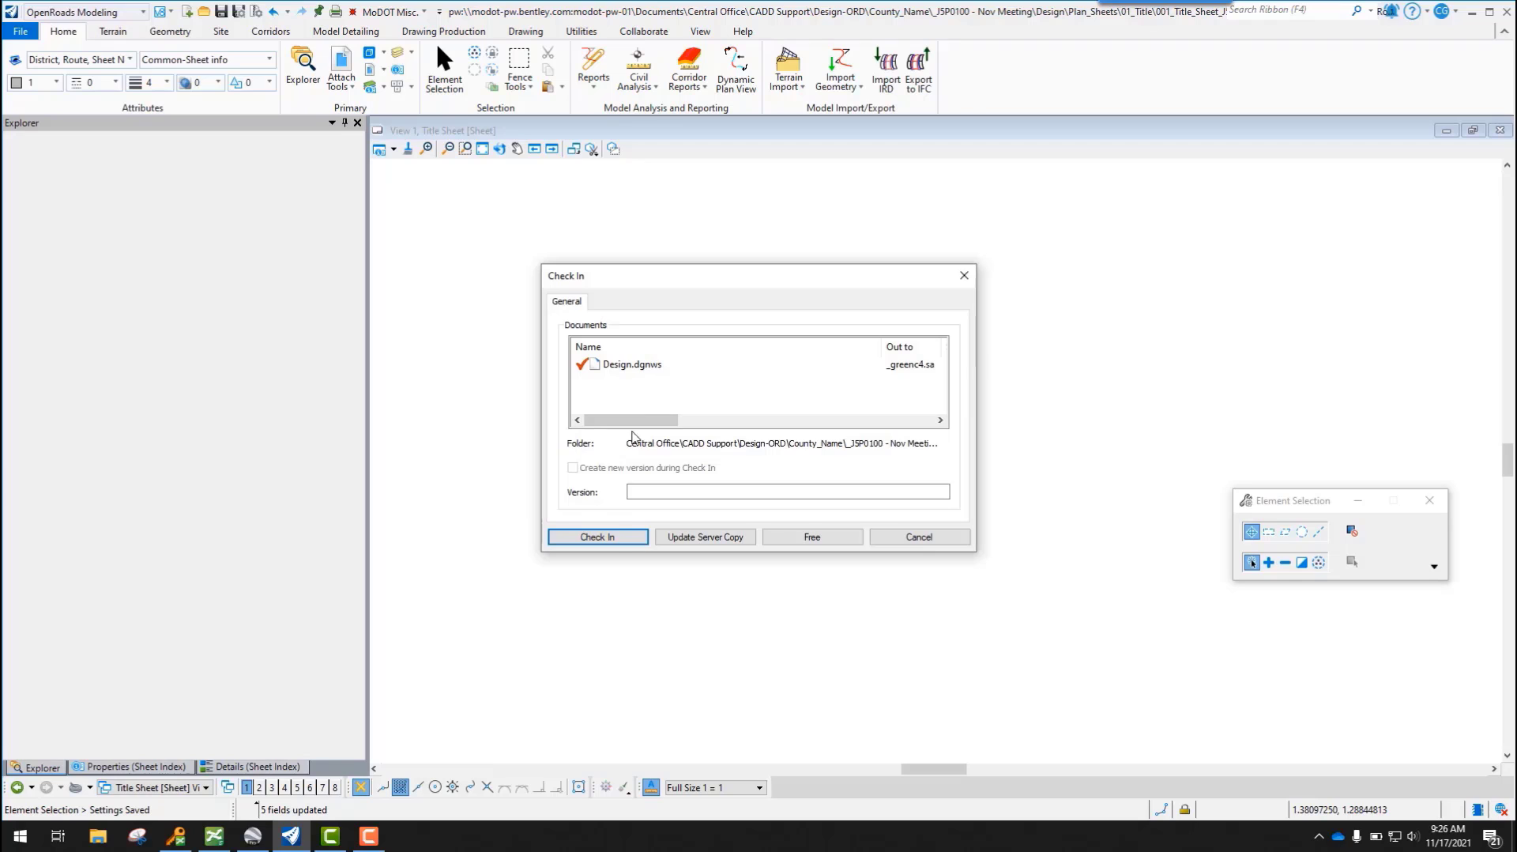
pyautogui.click(613, 538)
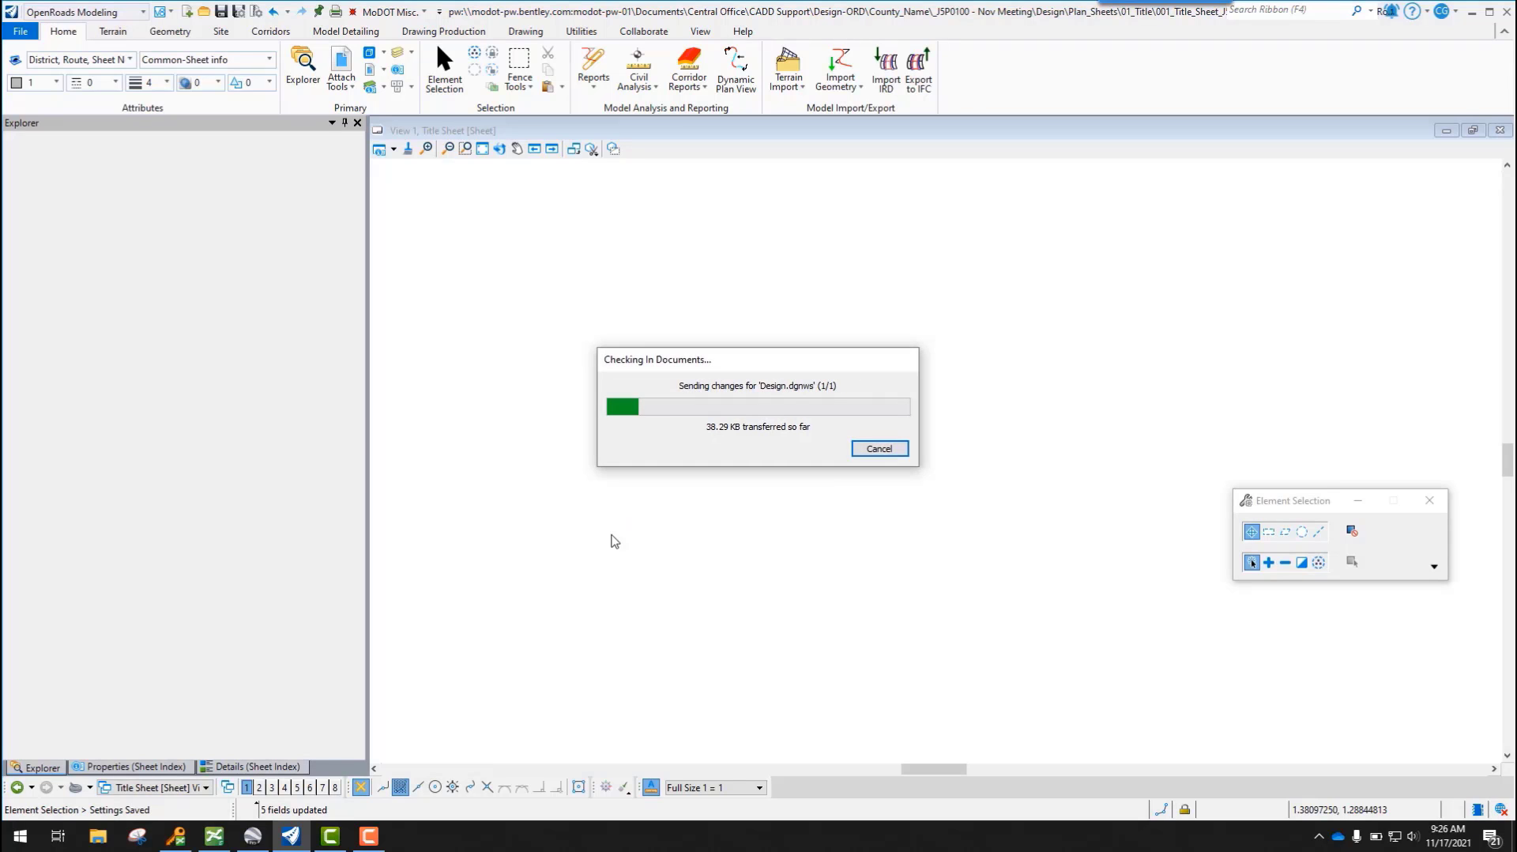
pyautogui.click(613, 538)
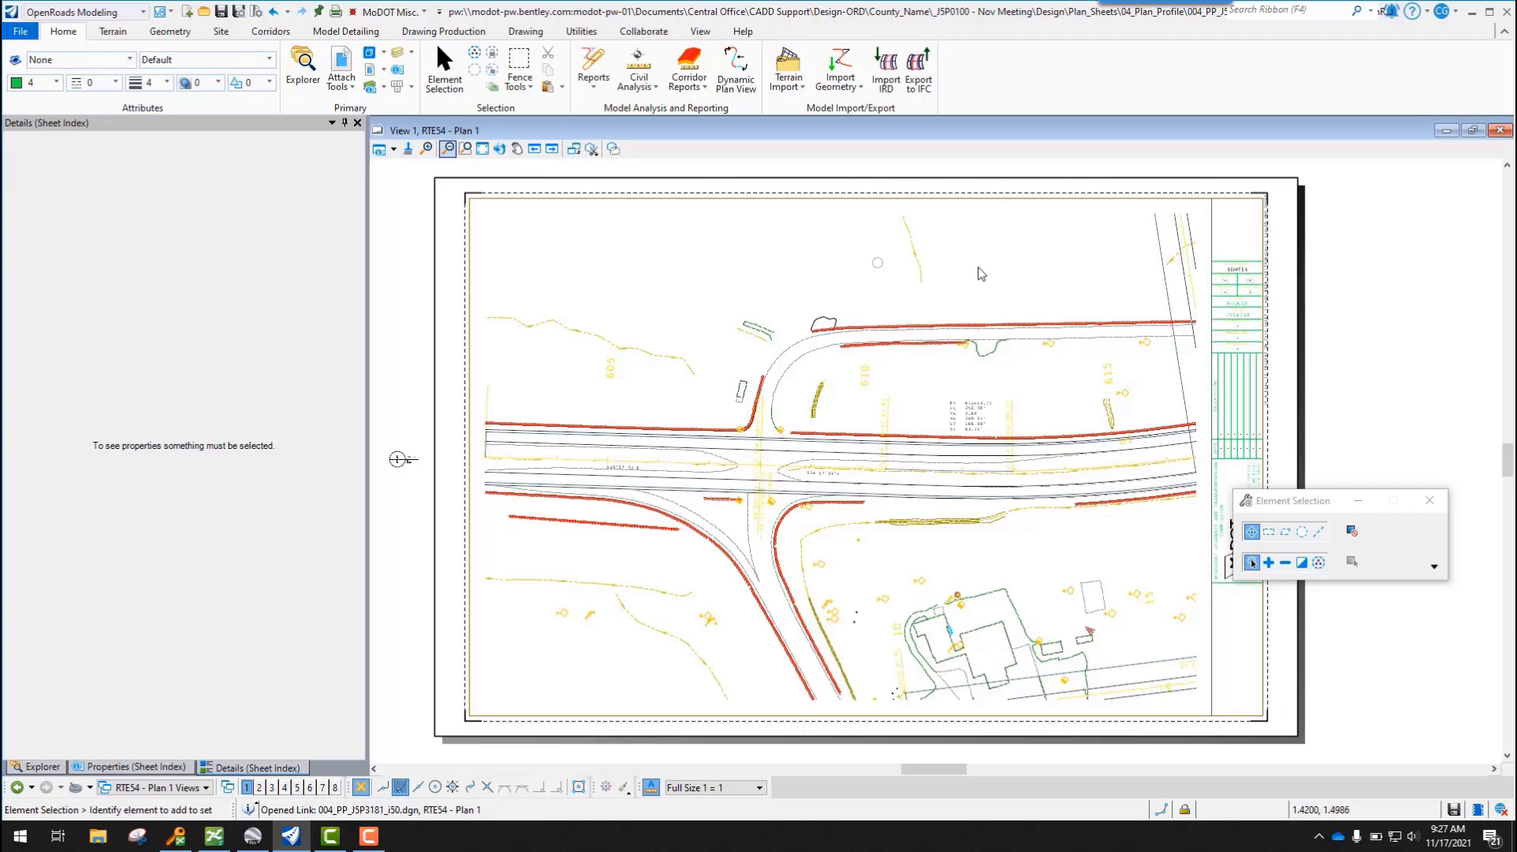
pyautogui.scroll(5, 1262, 312)
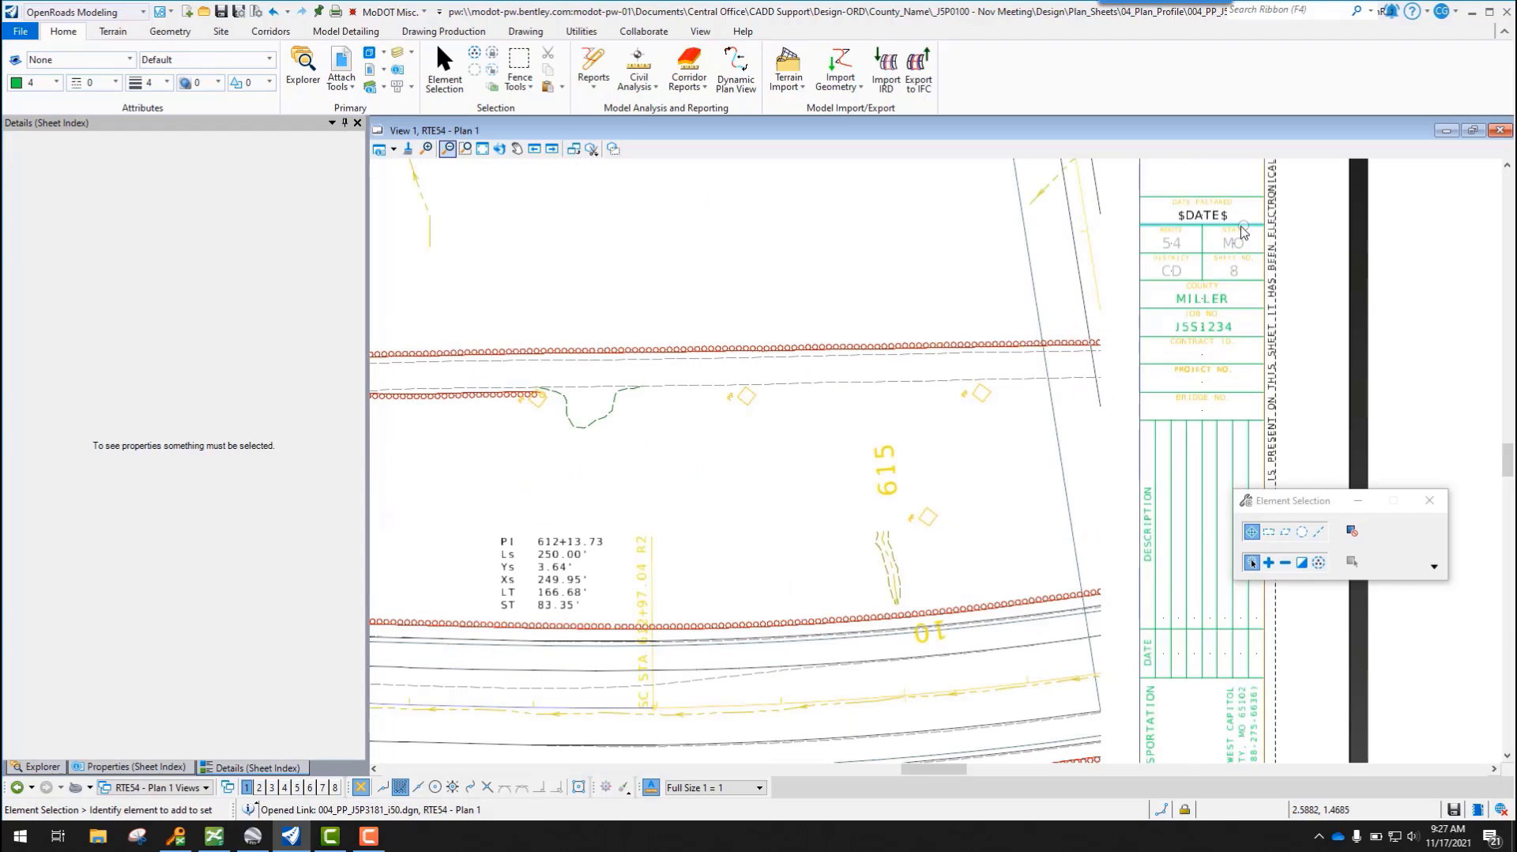
pyautogui.scroll(2, 1247, 243)
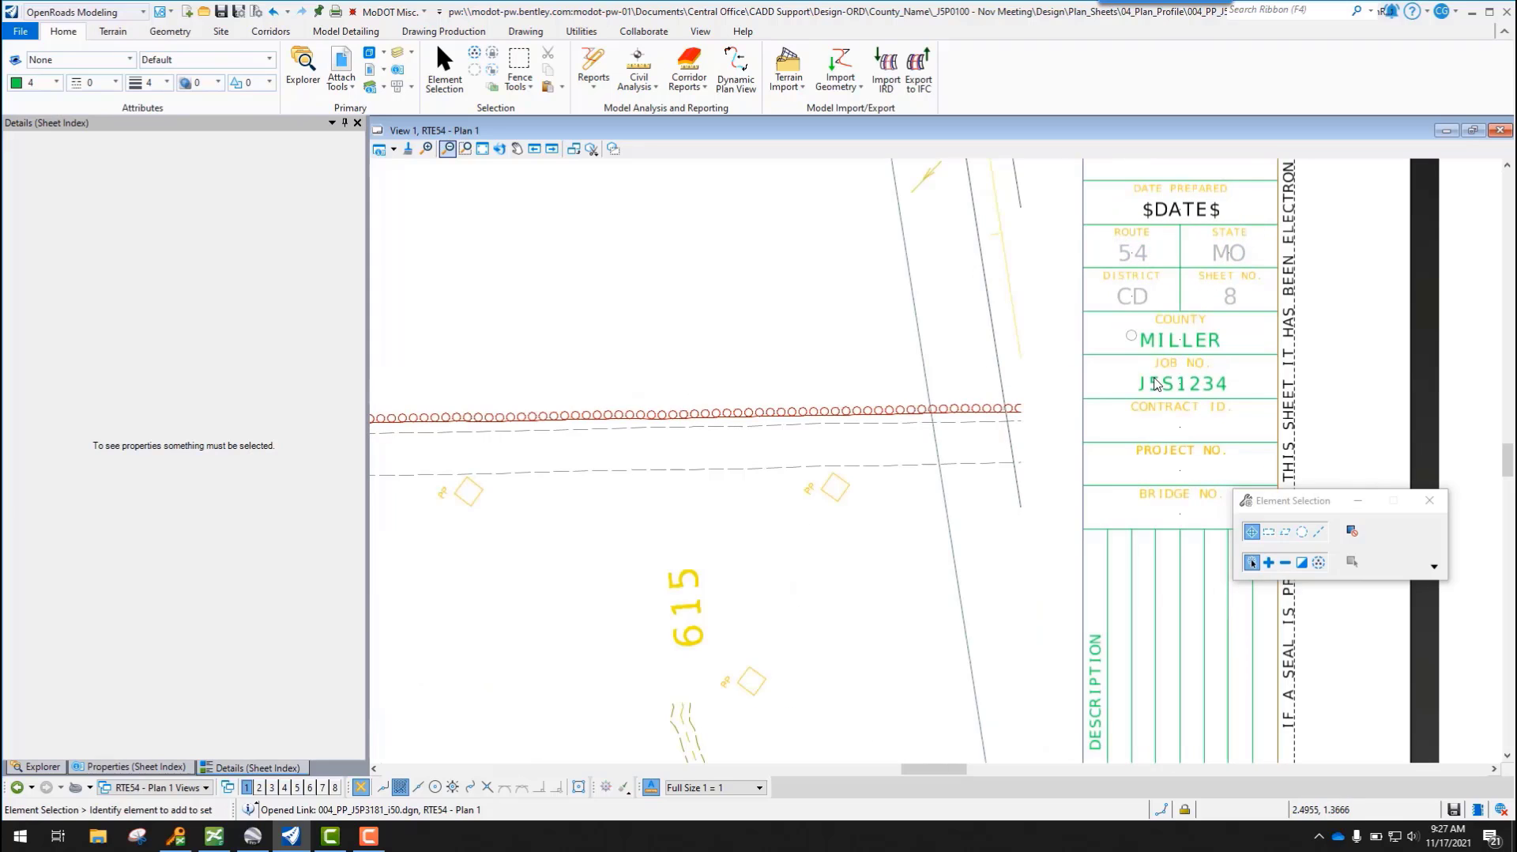
# - Open the sheet index for editing and start adding sheets to the Cross Sections folder
pyautogui.click(42, 767)
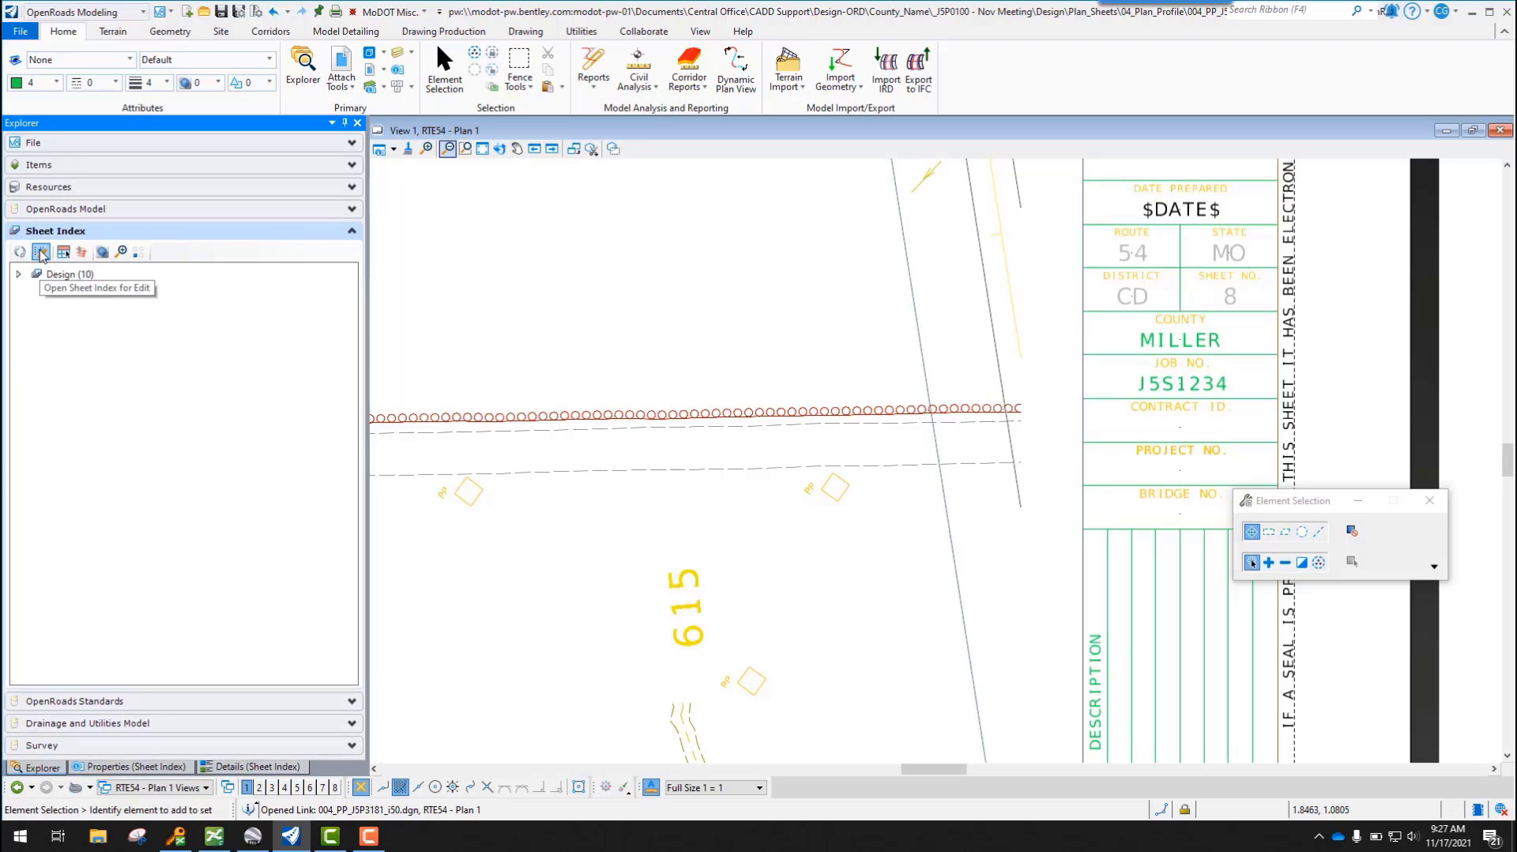
pyautogui.click(40, 253)
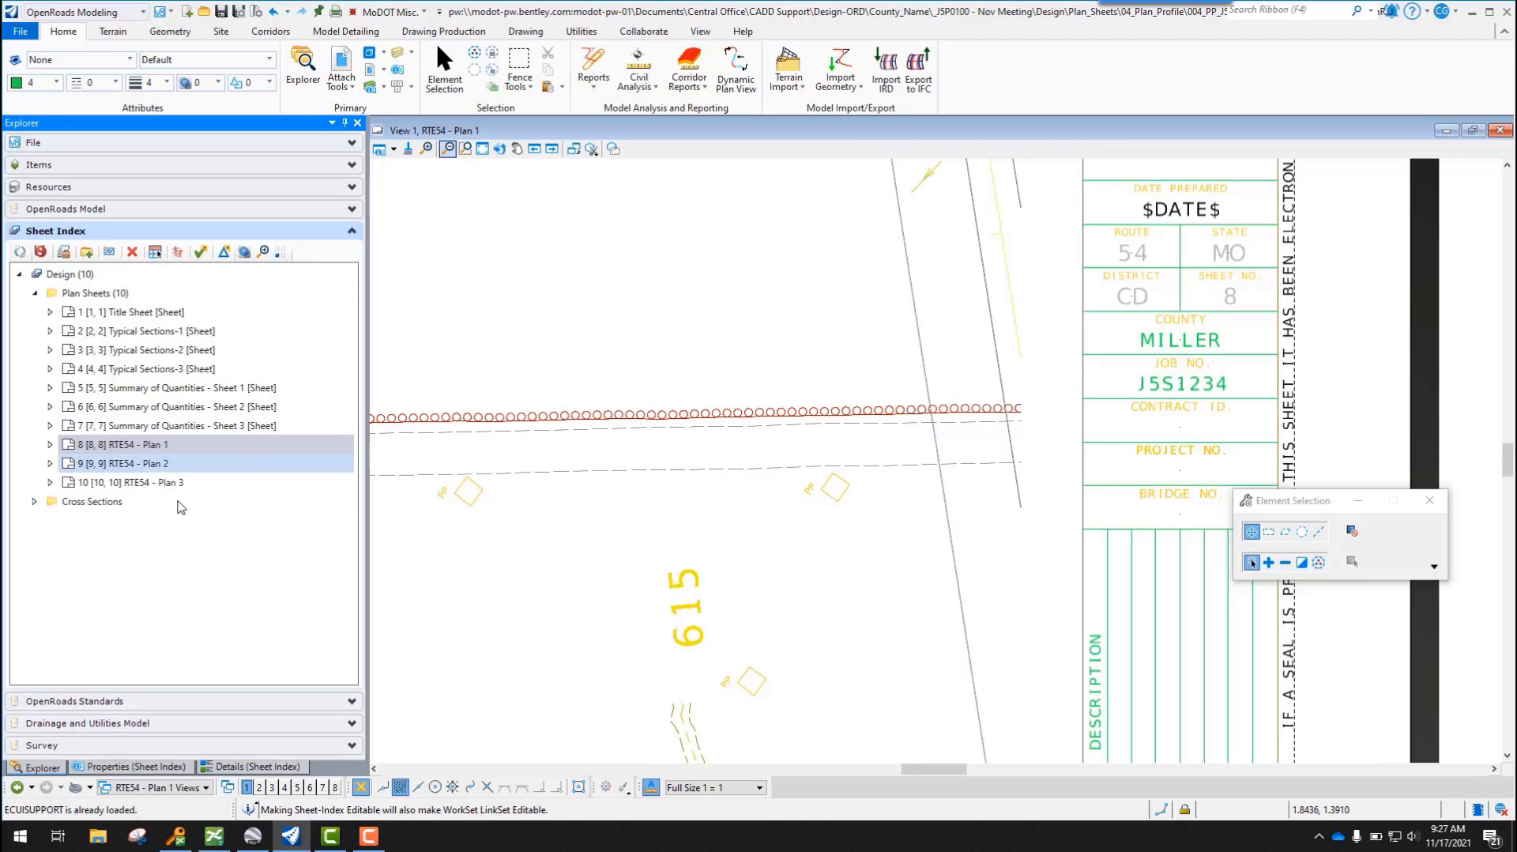
pyautogui.click(86, 503)
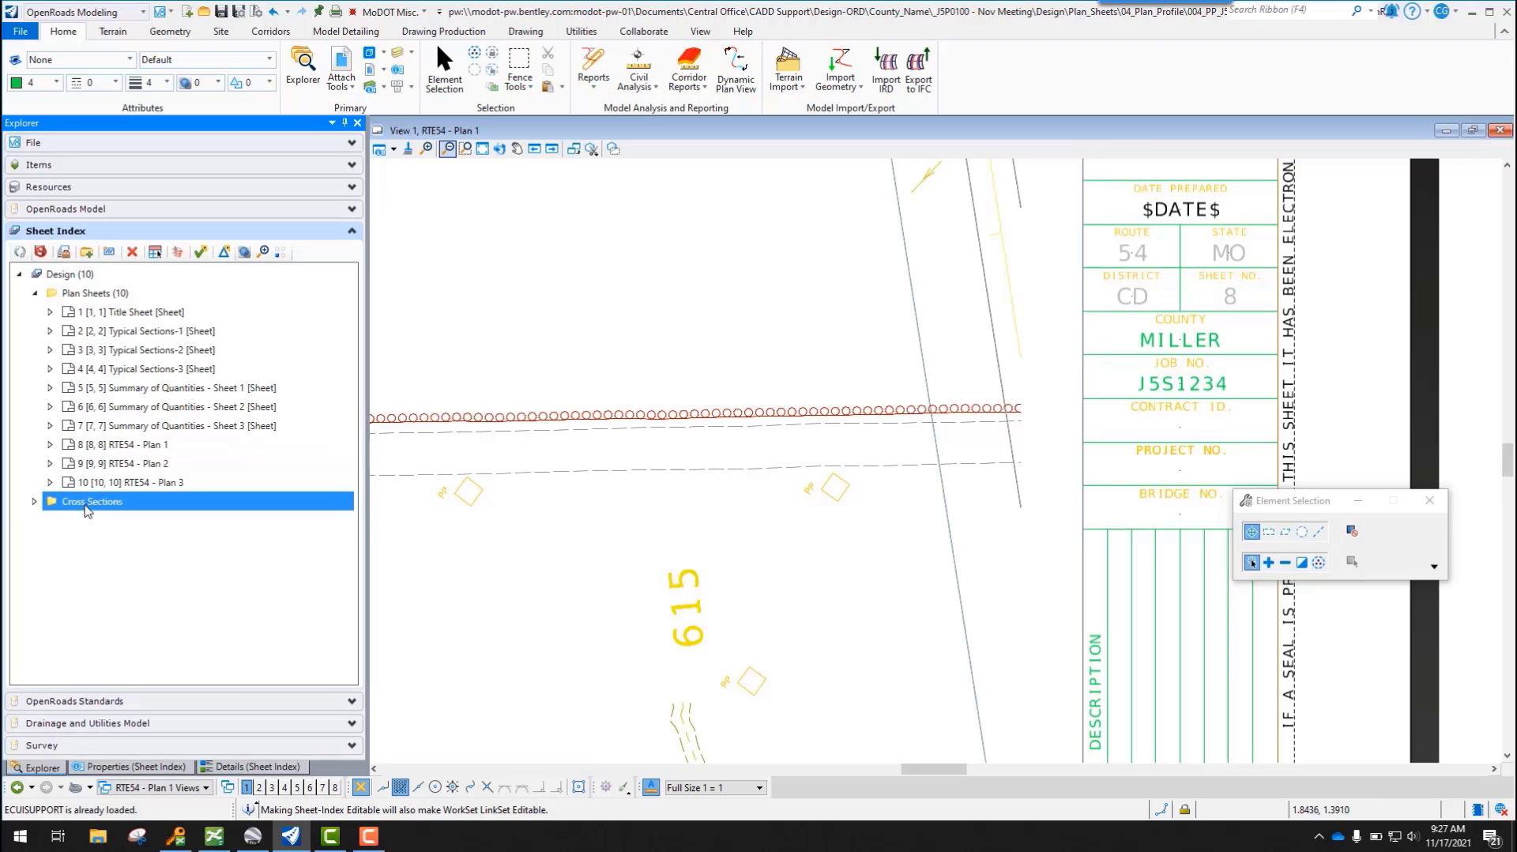
pyautogui.click(109, 253)
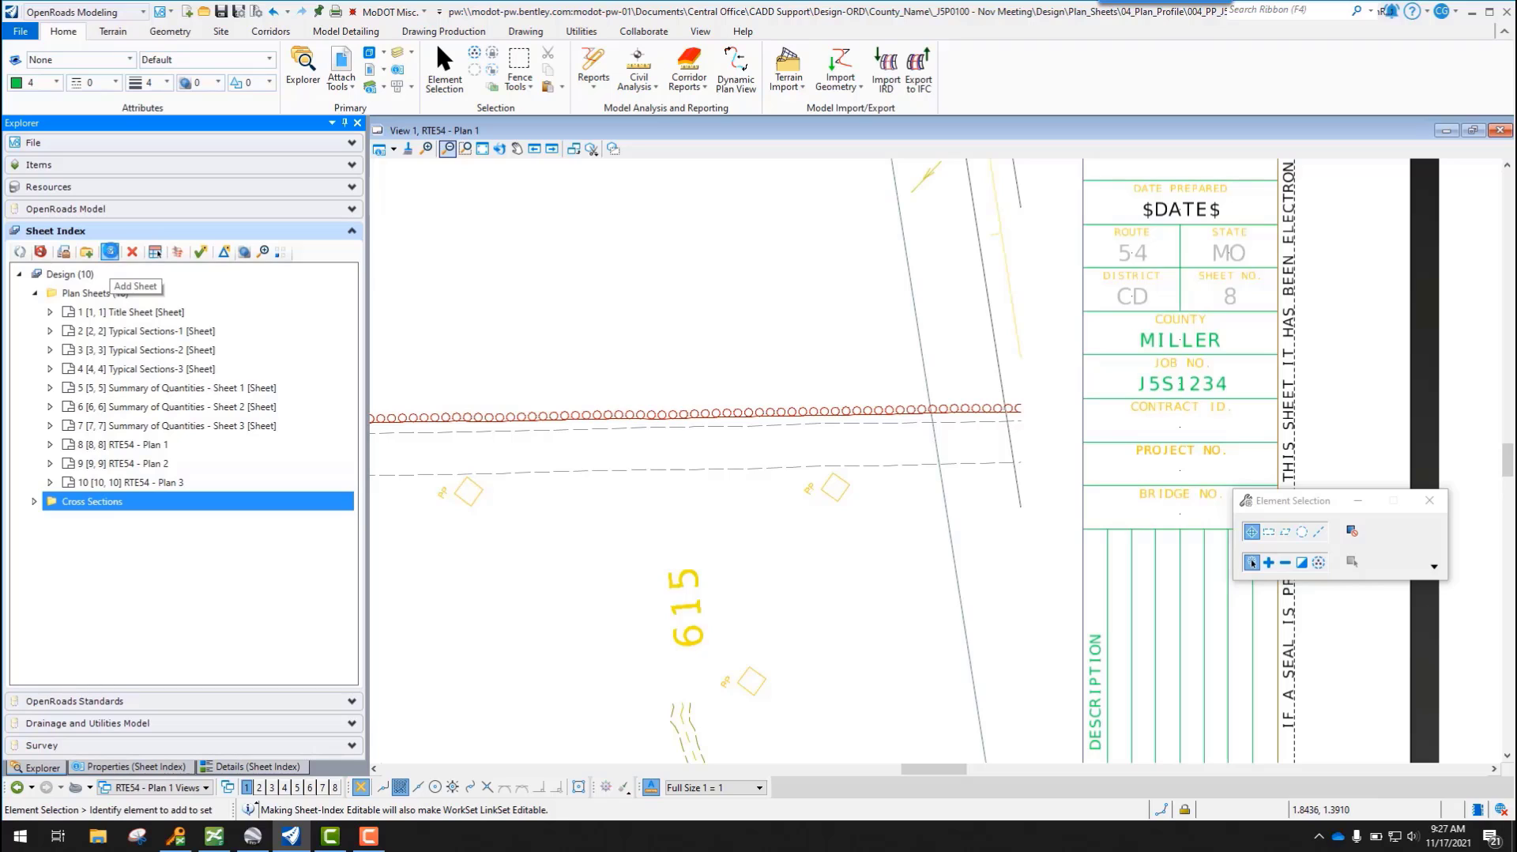
# - Include XS_Sheets_J5P3181.dgn from the Data folder of the _J5P0100 - Nov Meeting project and confirm the document selection
pyautogui.click(878, 295)
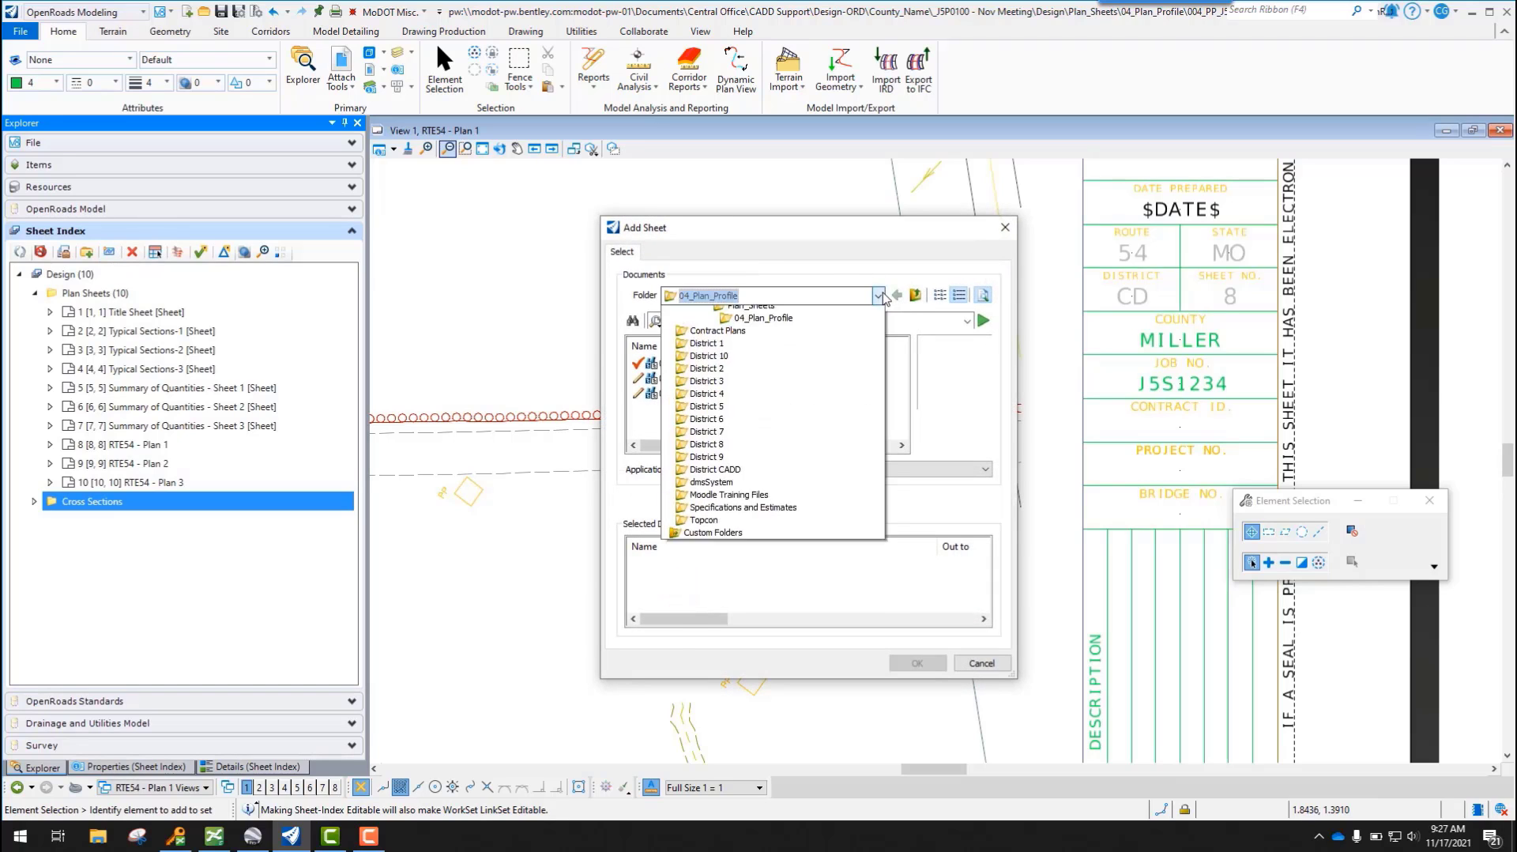
pyautogui.click(755, 426)
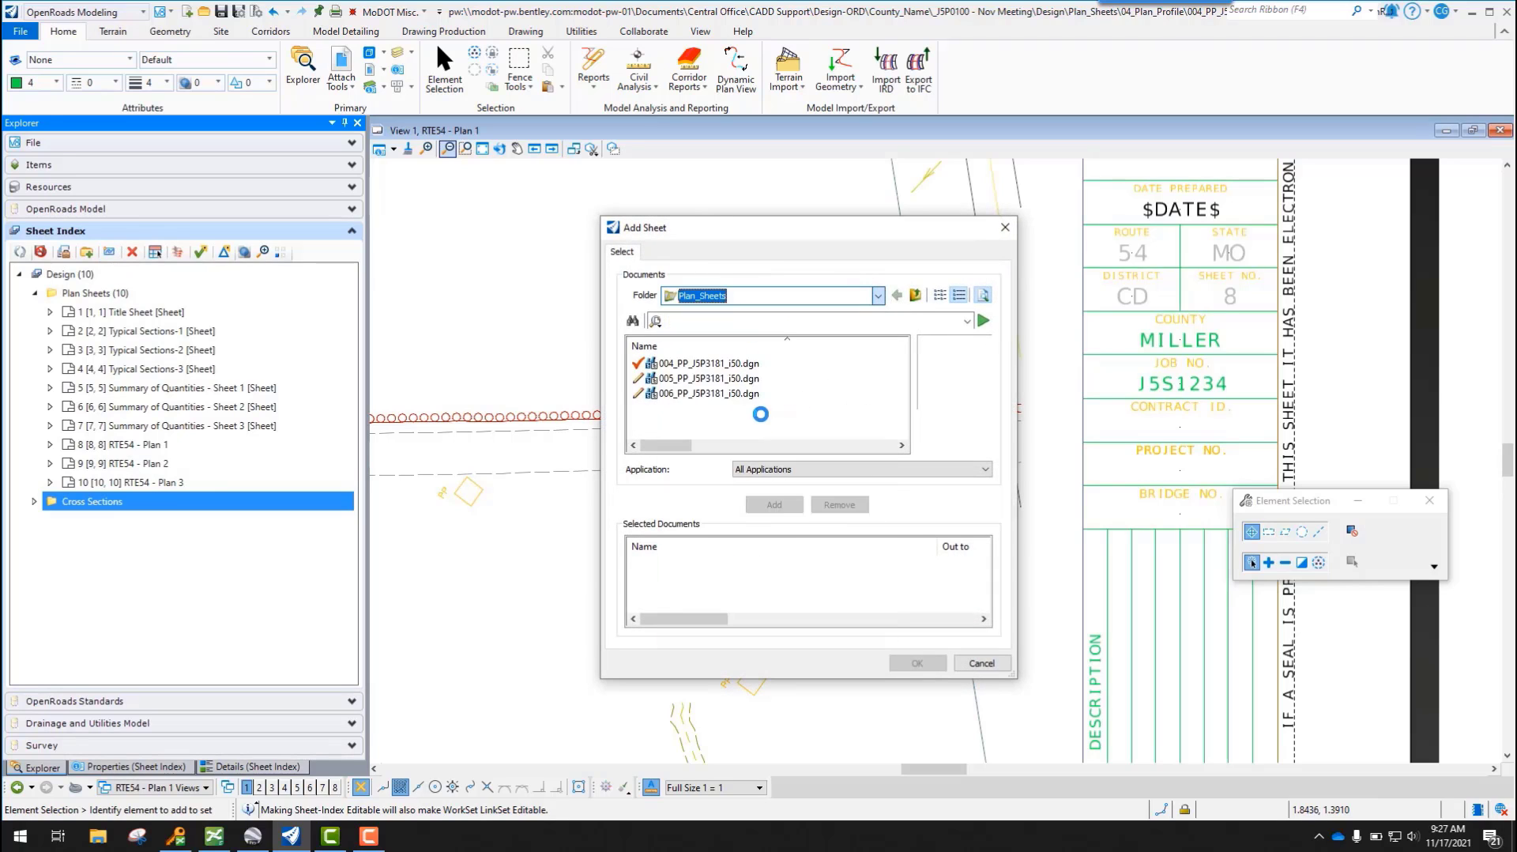
pyautogui.click(879, 295)
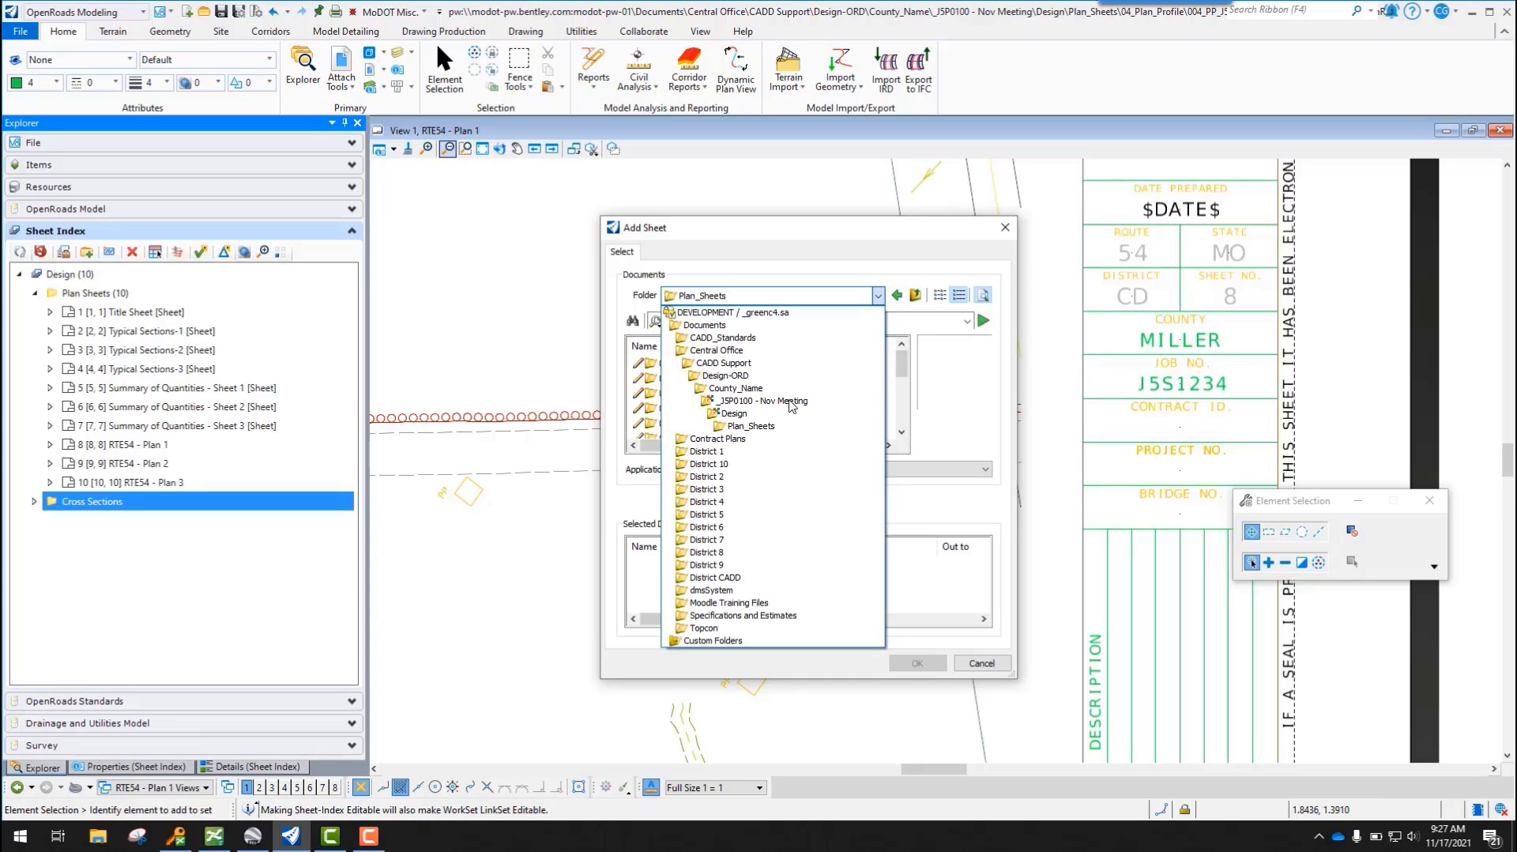
pyautogui.click(759, 401)
pyautogui.doubleClick(673, 395)
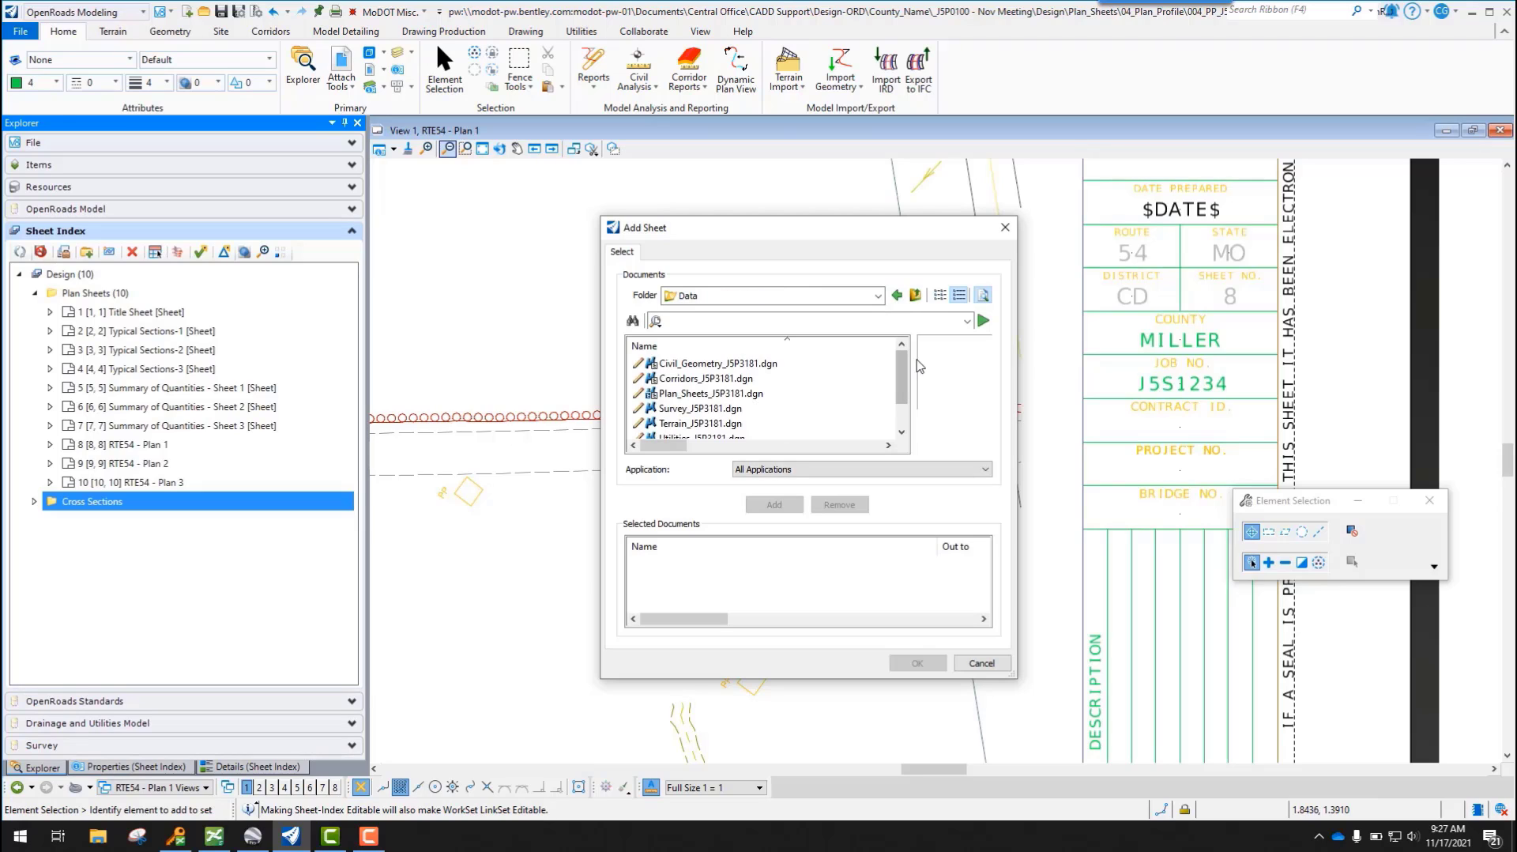
pyautogui.scroll(-2, 712, 427)
pyautogui.click(695, 424)
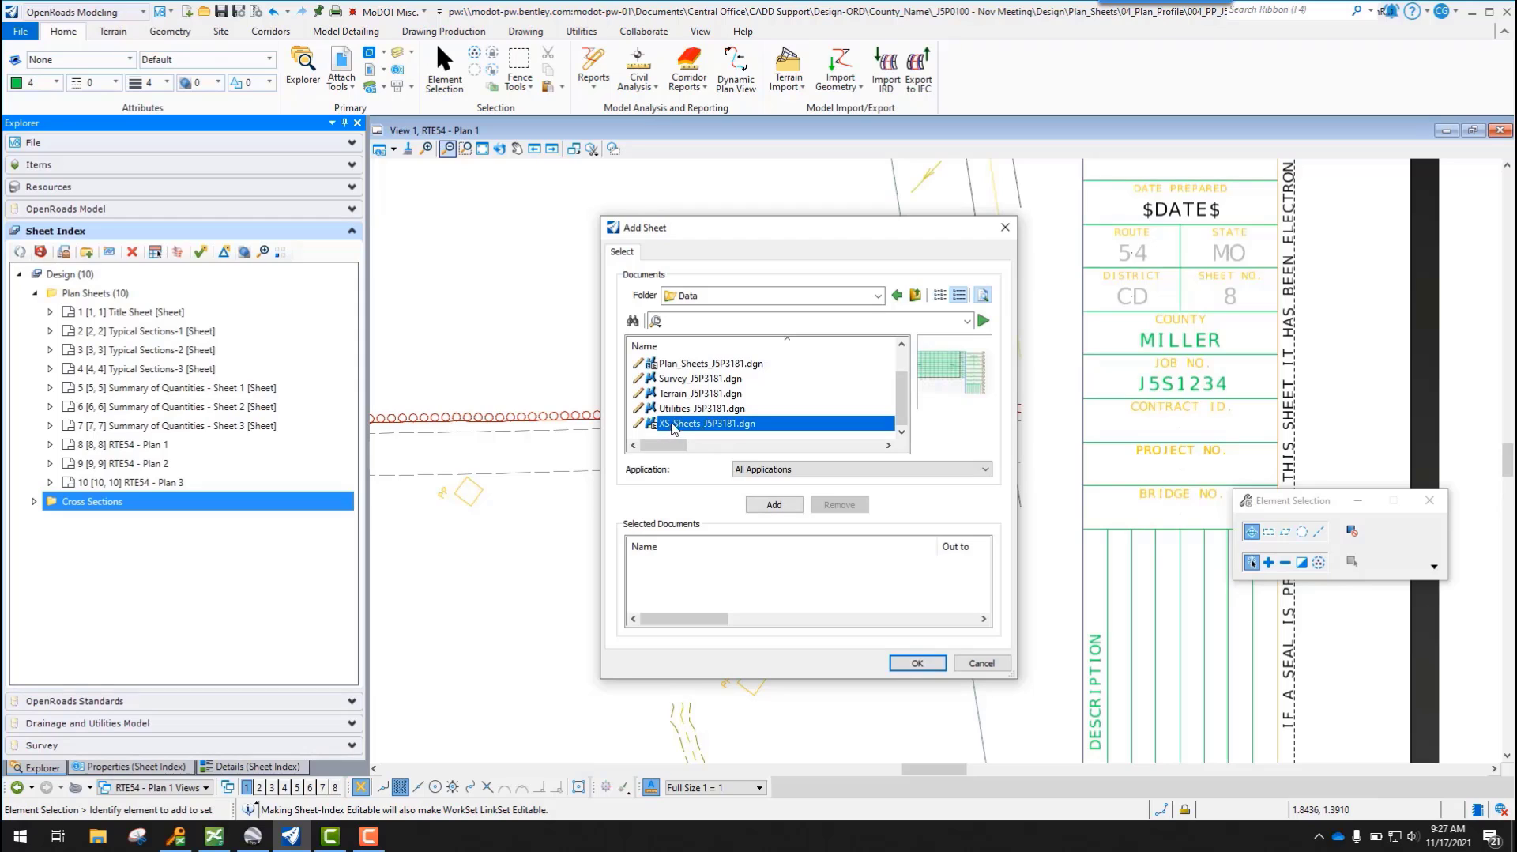
pyautogui.click(774, 504)
pyautogui.click(918, 663)
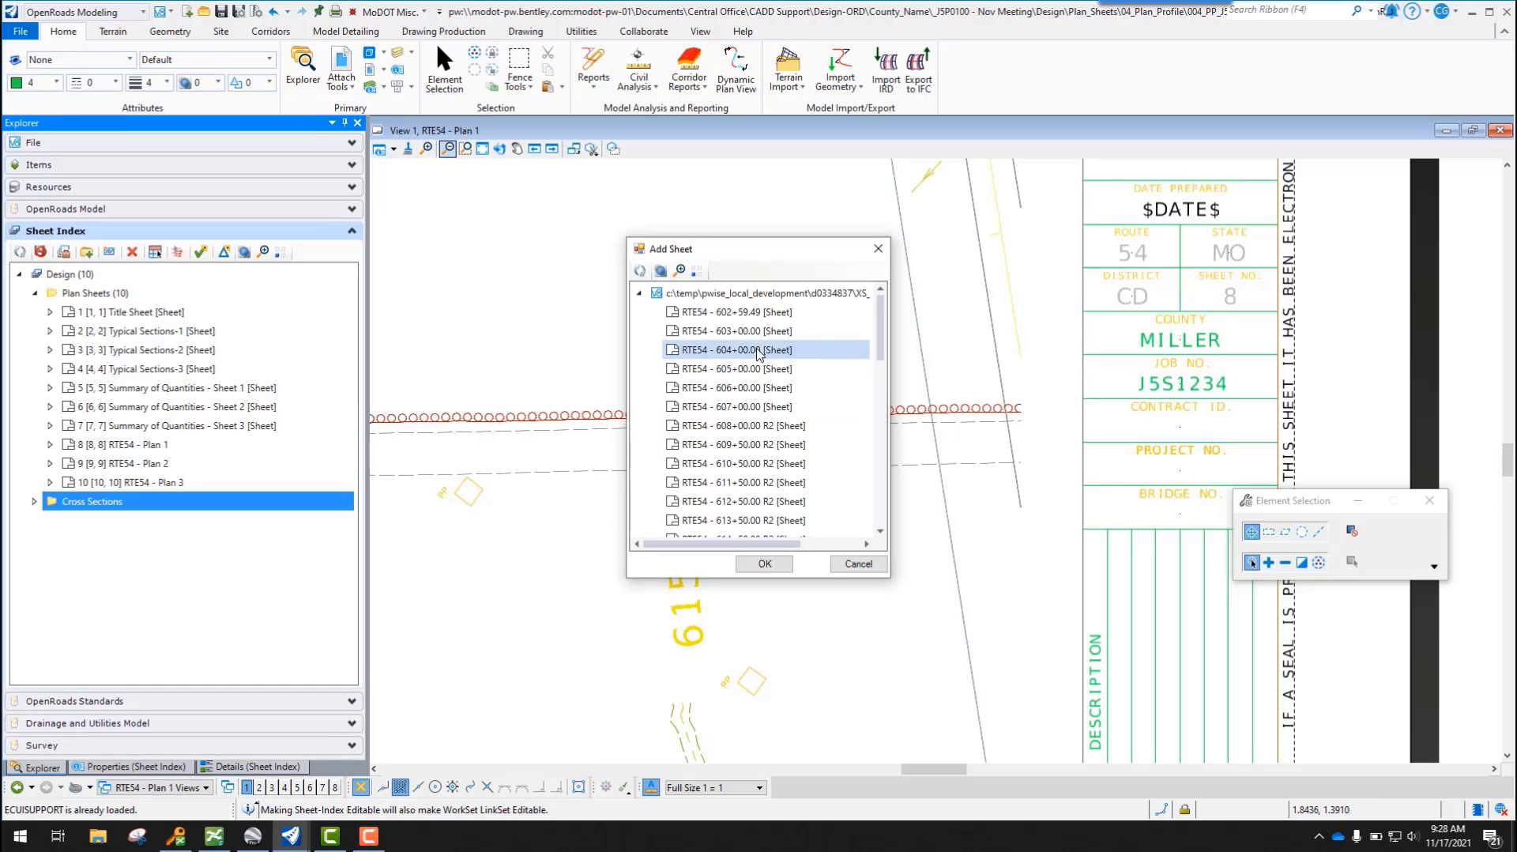
# - Add sheets RTE54 - 602+59.49 through RTE54 - 608+00.00 R2 to the Cross Sections folder and check in XS_Sheets_J5P3181.dgn
pyautogui.click(755, 313)
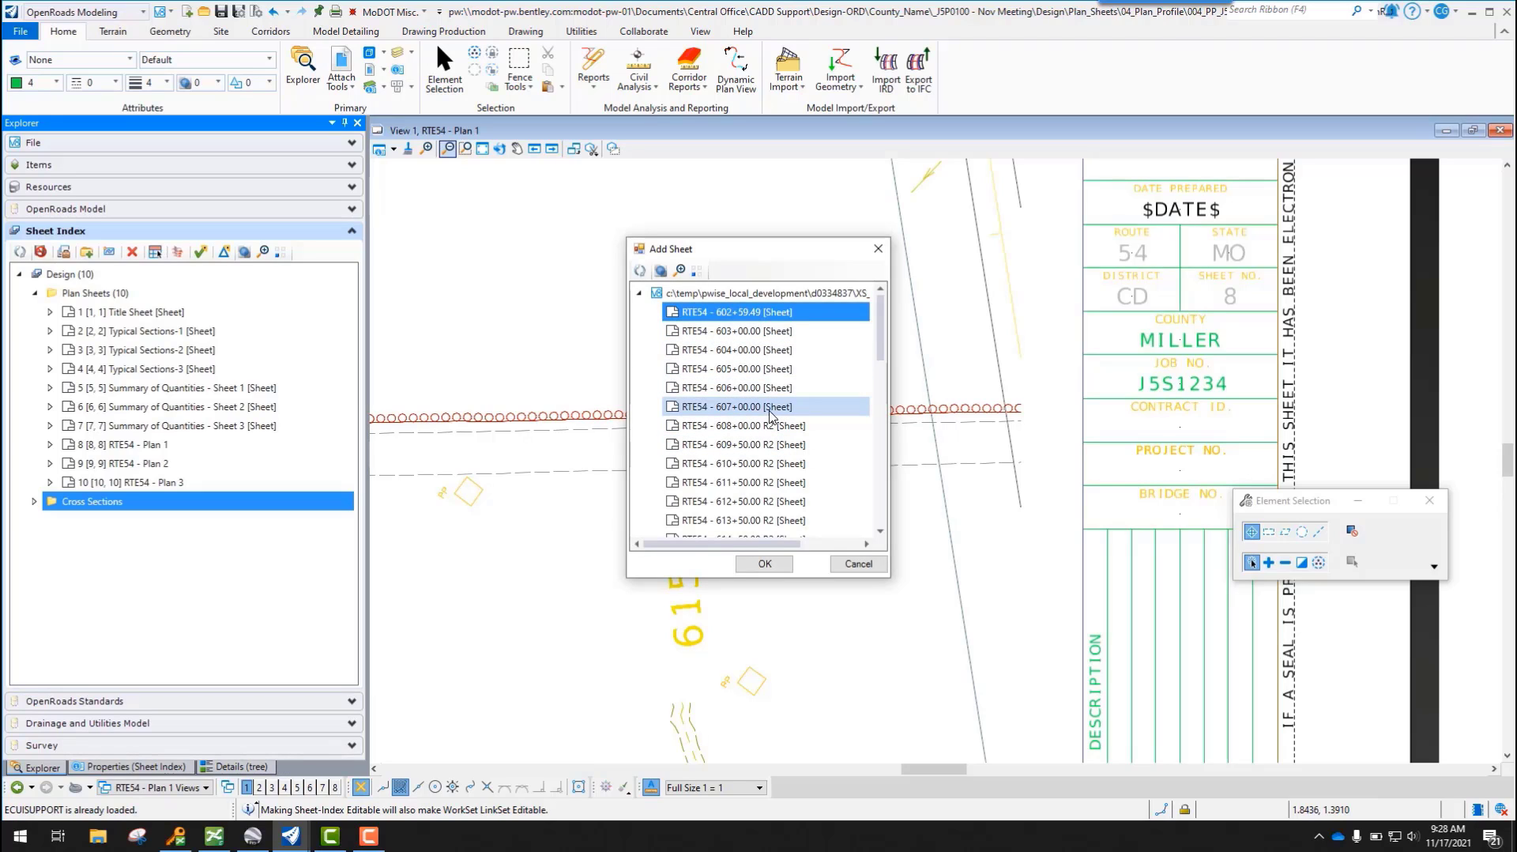
pyautogui.keyDown('shift'); pyautogui.click(769, 423); pyautogui.keyUp('shift')
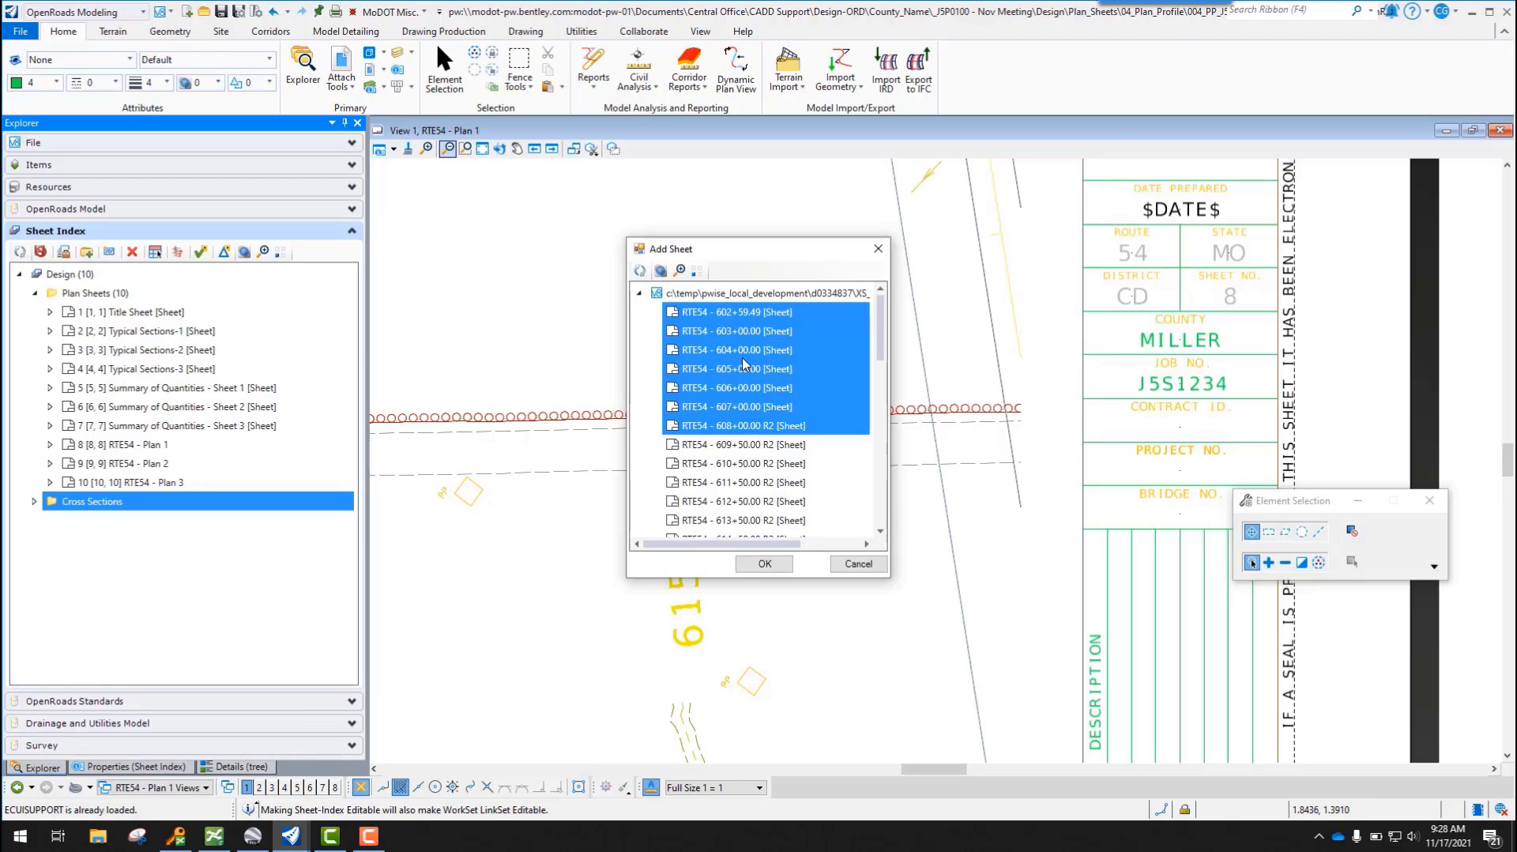
pyautogui.click(767, 564)
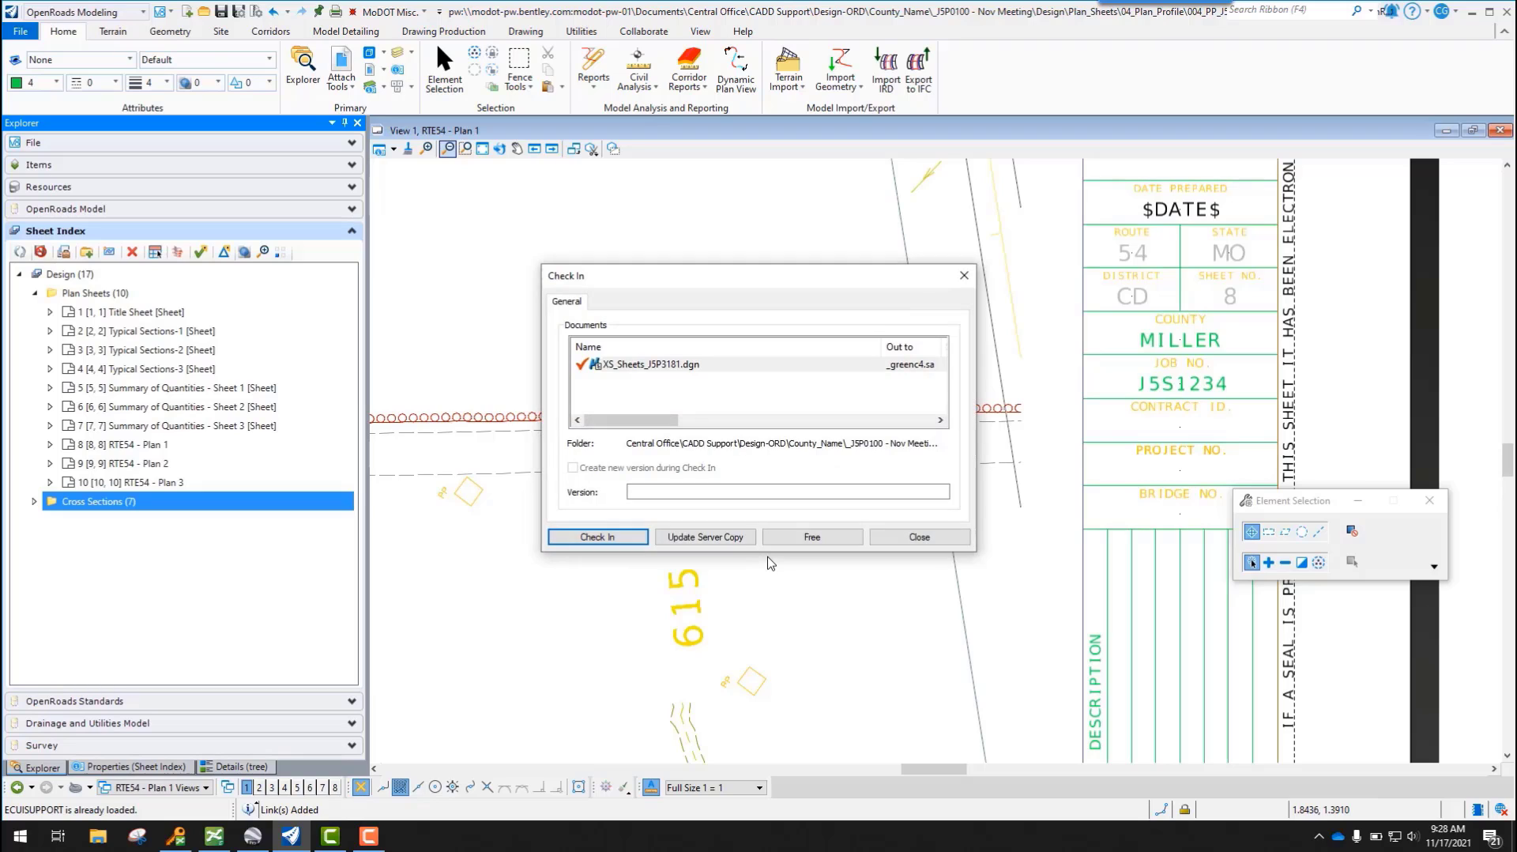
pyautogui.click(617, 543)
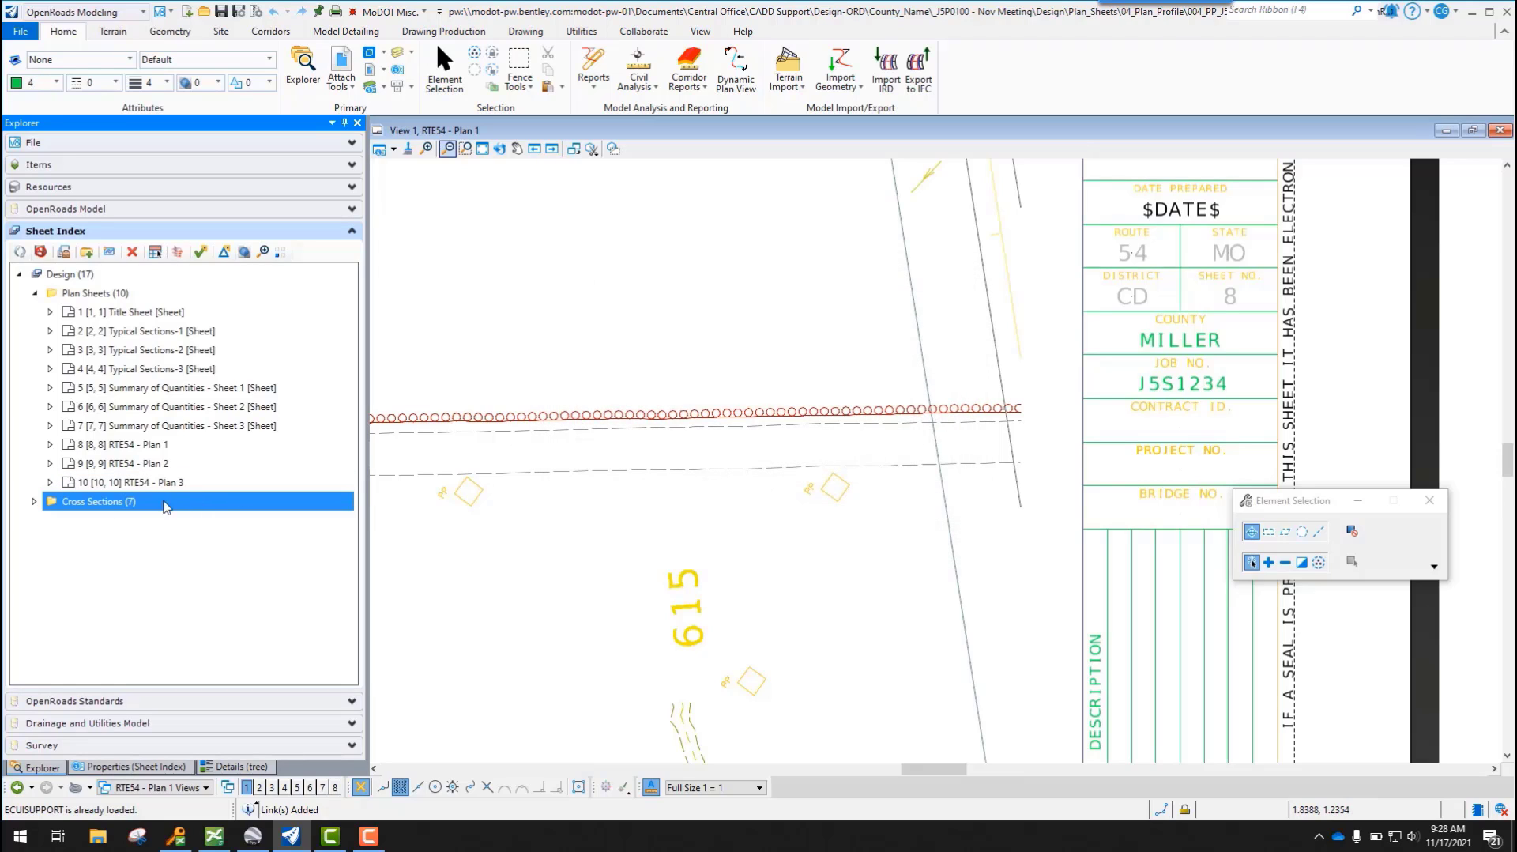
# - Expand the Cross Sections folder and delete the RTE54 - 608+00.00 R2 sheet from the index
pyautogui.click(35, 502)
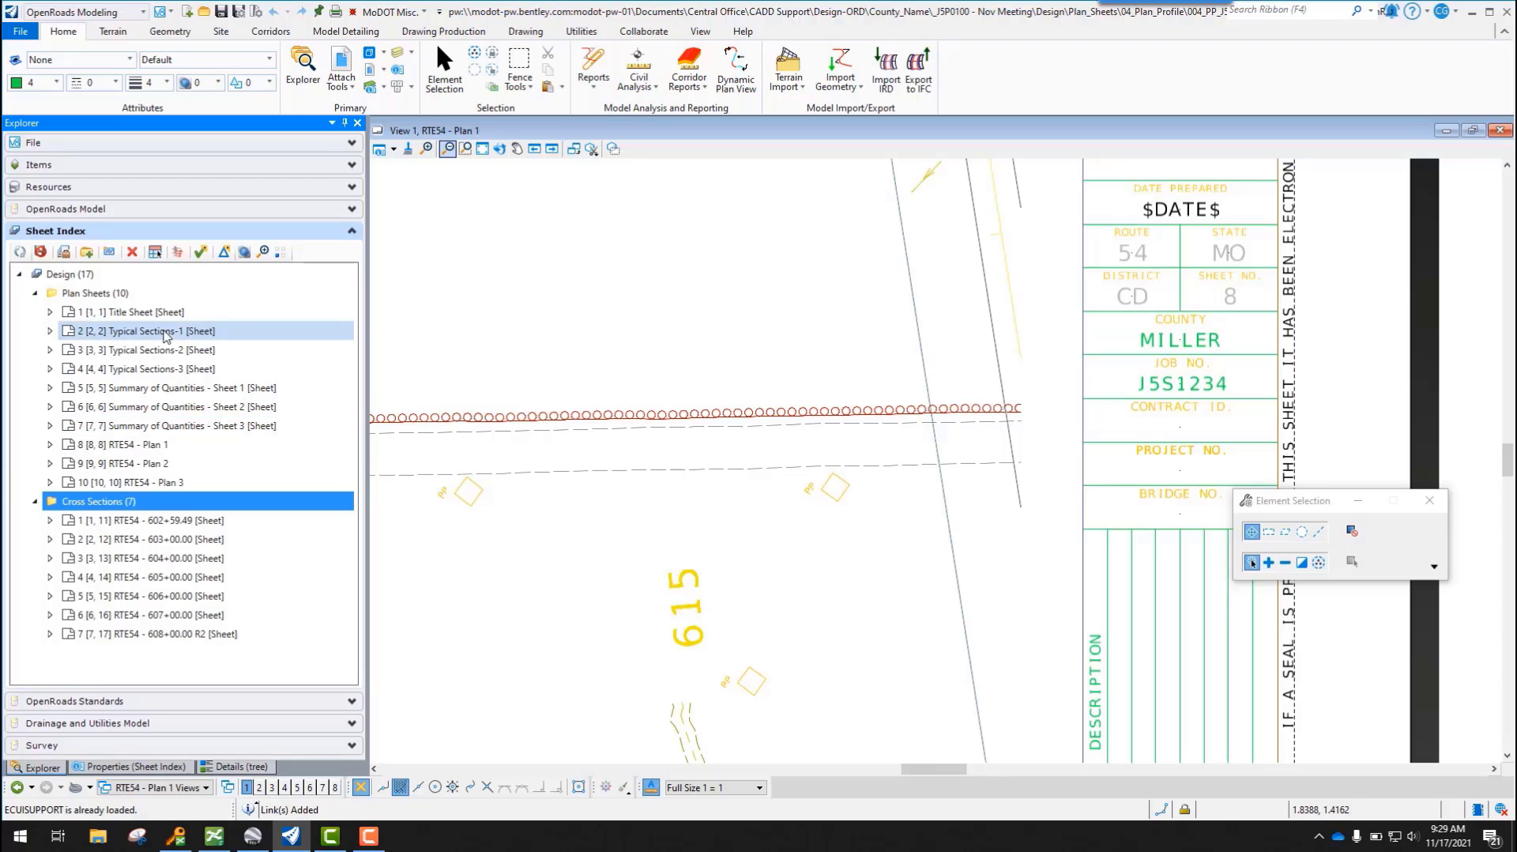
pyautogui.click(190, 635)
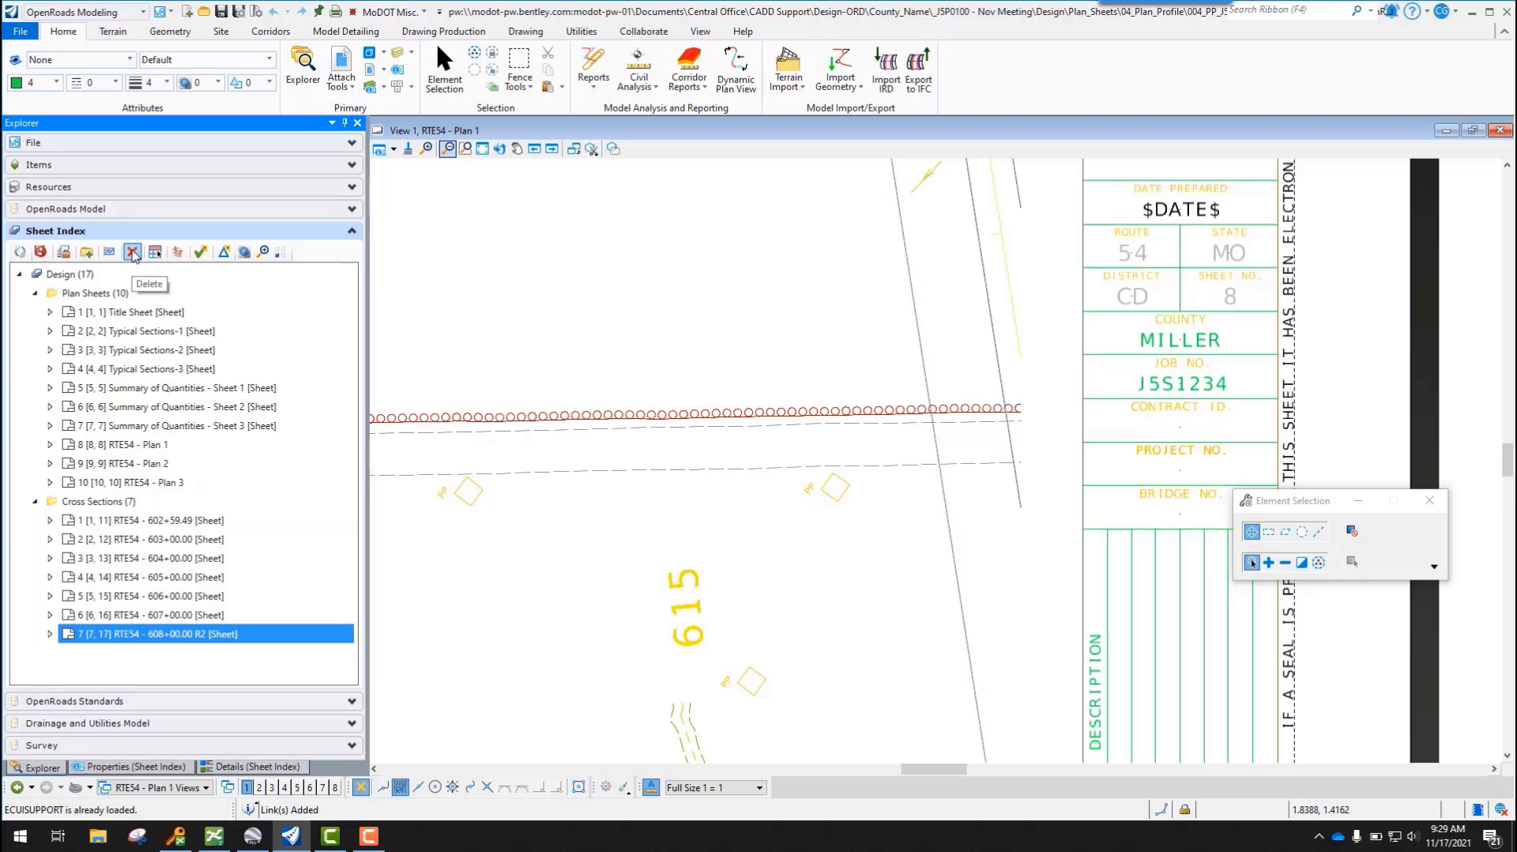
pyautogui.click(132, 253)
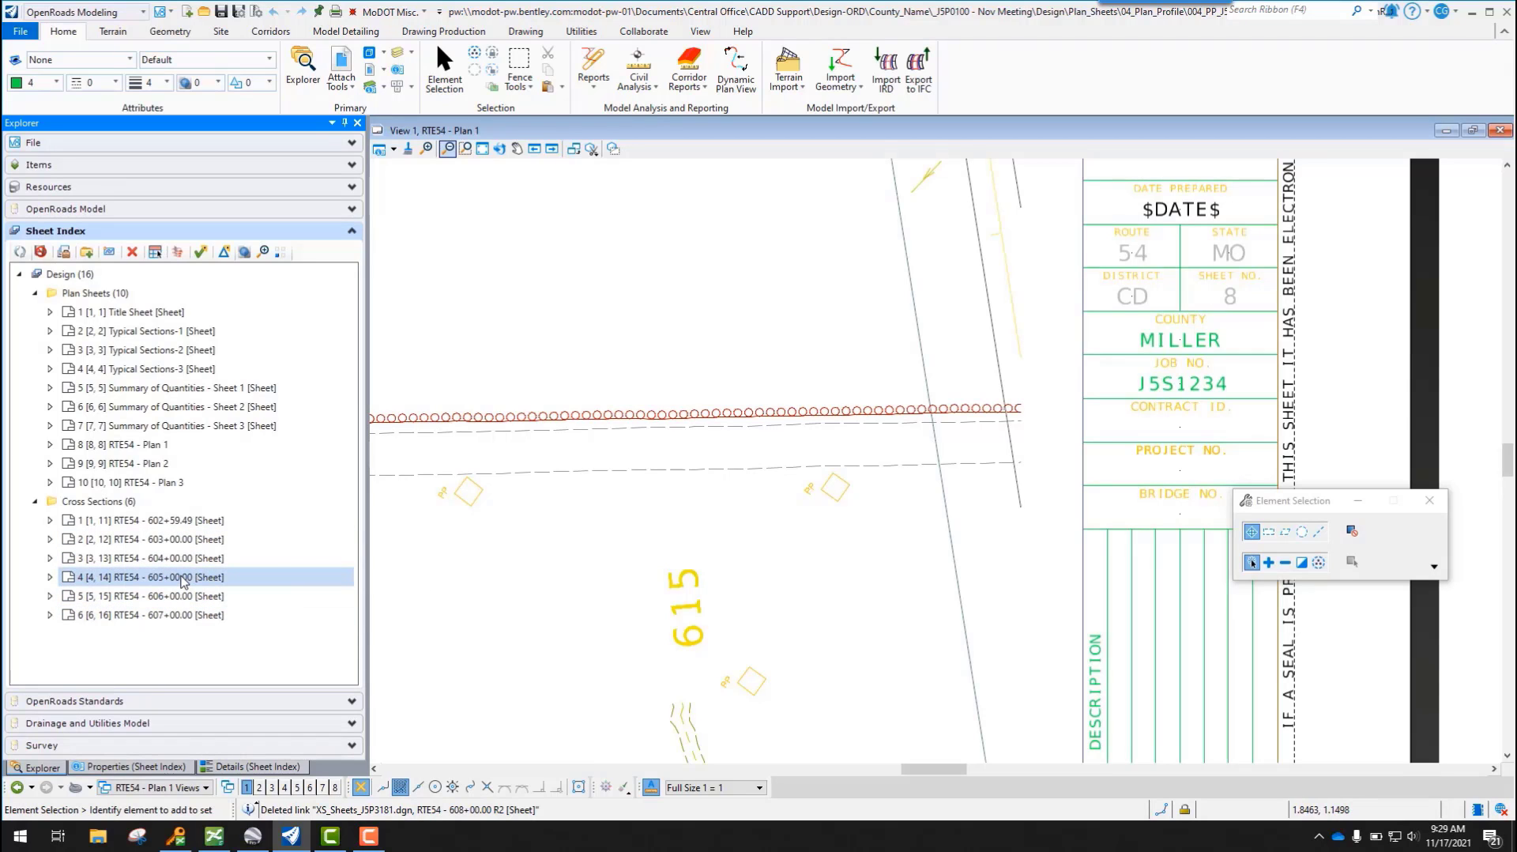
# - Move the three Typical Sections sheets below RTE54 - Plan 3 at the end of the Plan Sheets folder
pyautogui.click(156, 332)
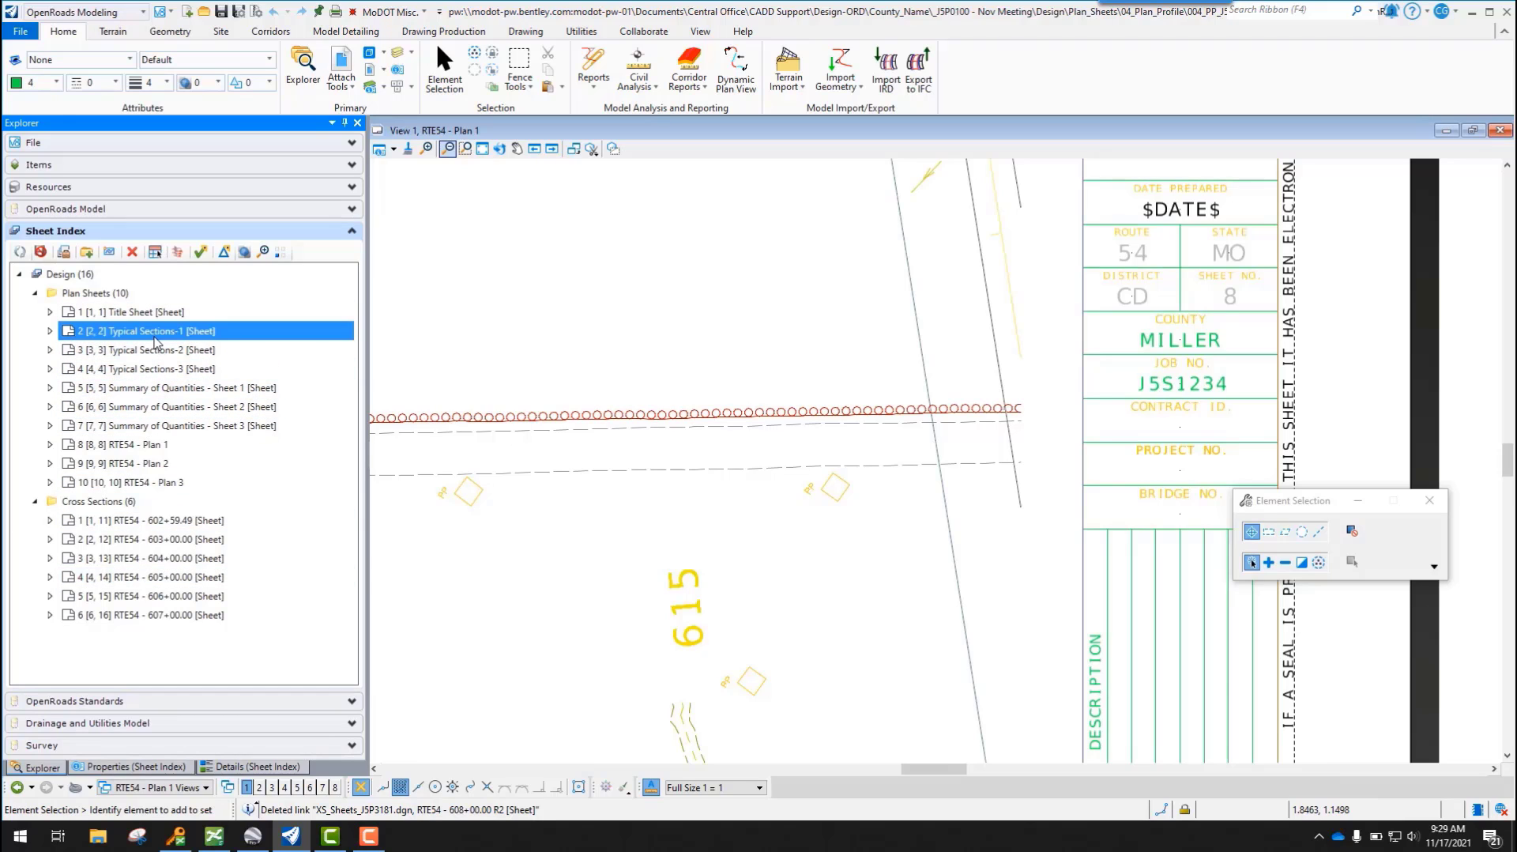
pyautogui.keyDown('shift'); pyautogui.click(160, 366); pyautogui.keyUp('shift')
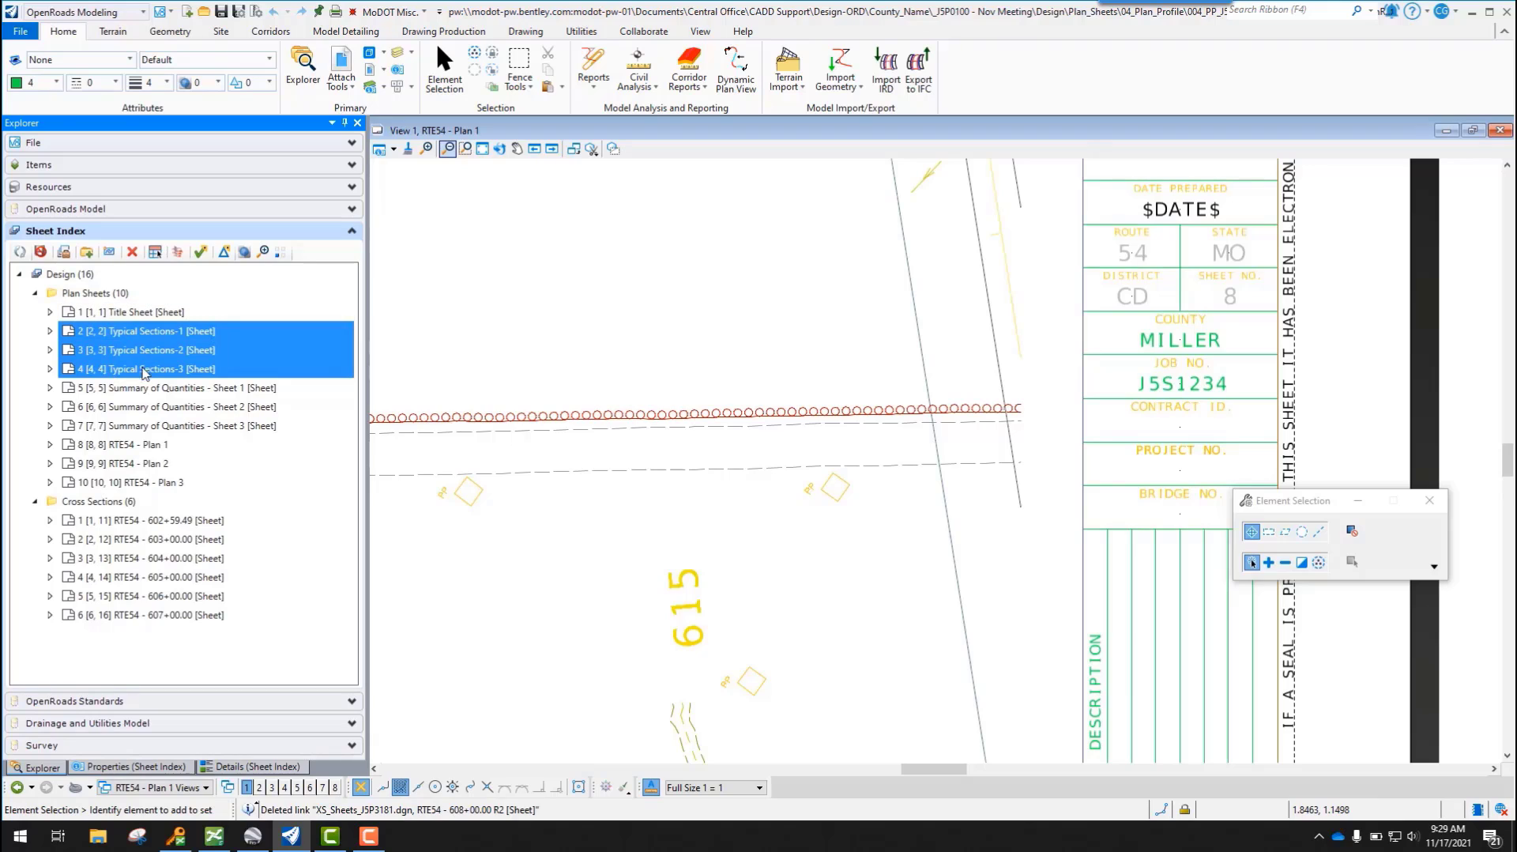
pyautogui.moveTo(145, 350); pyautogui.dragTo(205, 475)
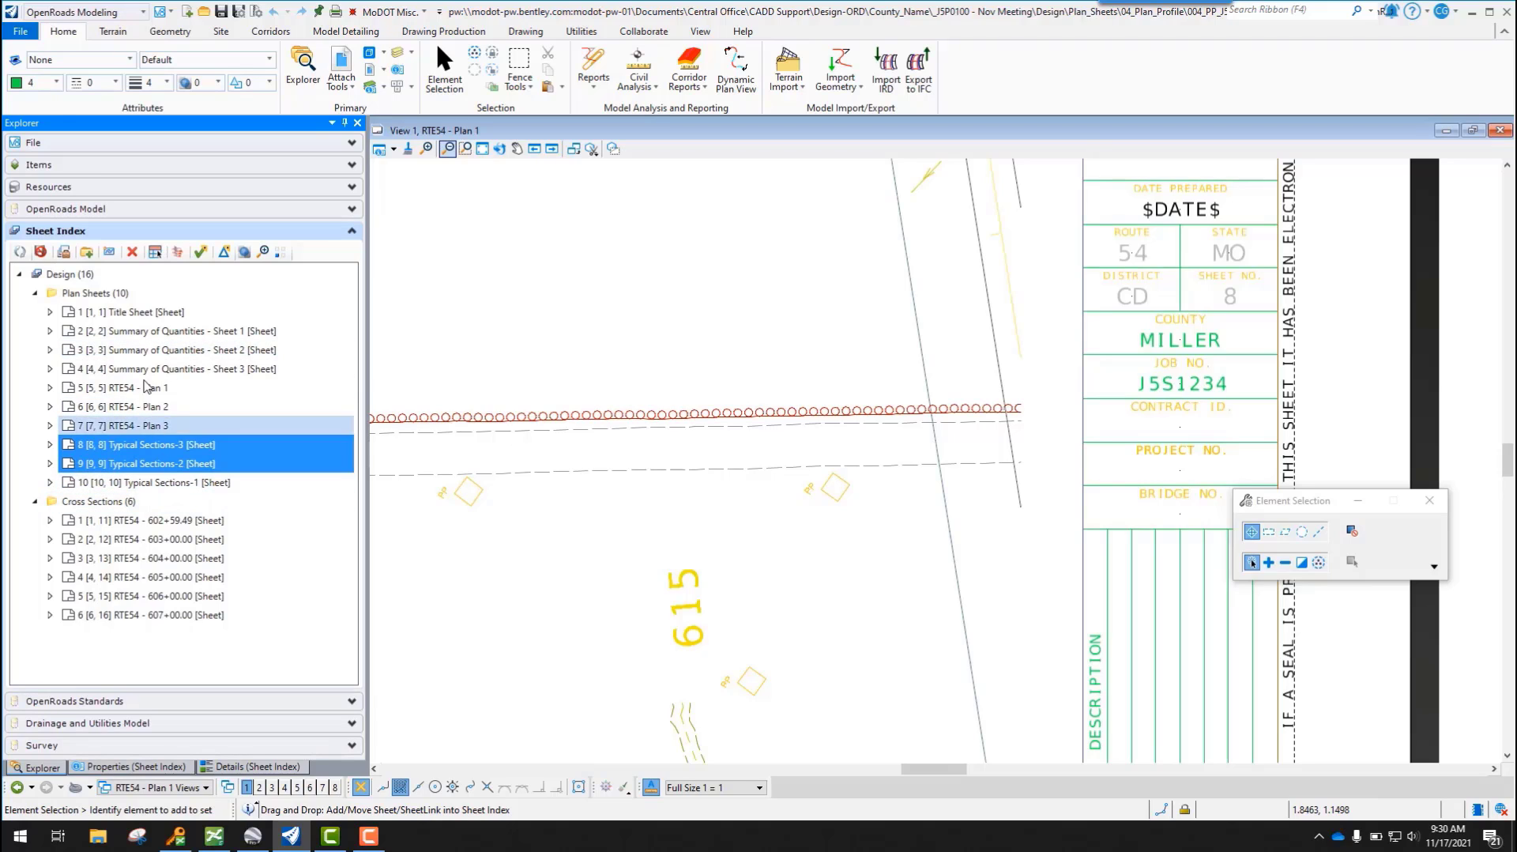
# - Move the three Typical Sections sheets back to directly after the Title Sheet and collapse the expanded sheet entries in Plan Sheets
pyautogui.click(164, 449)
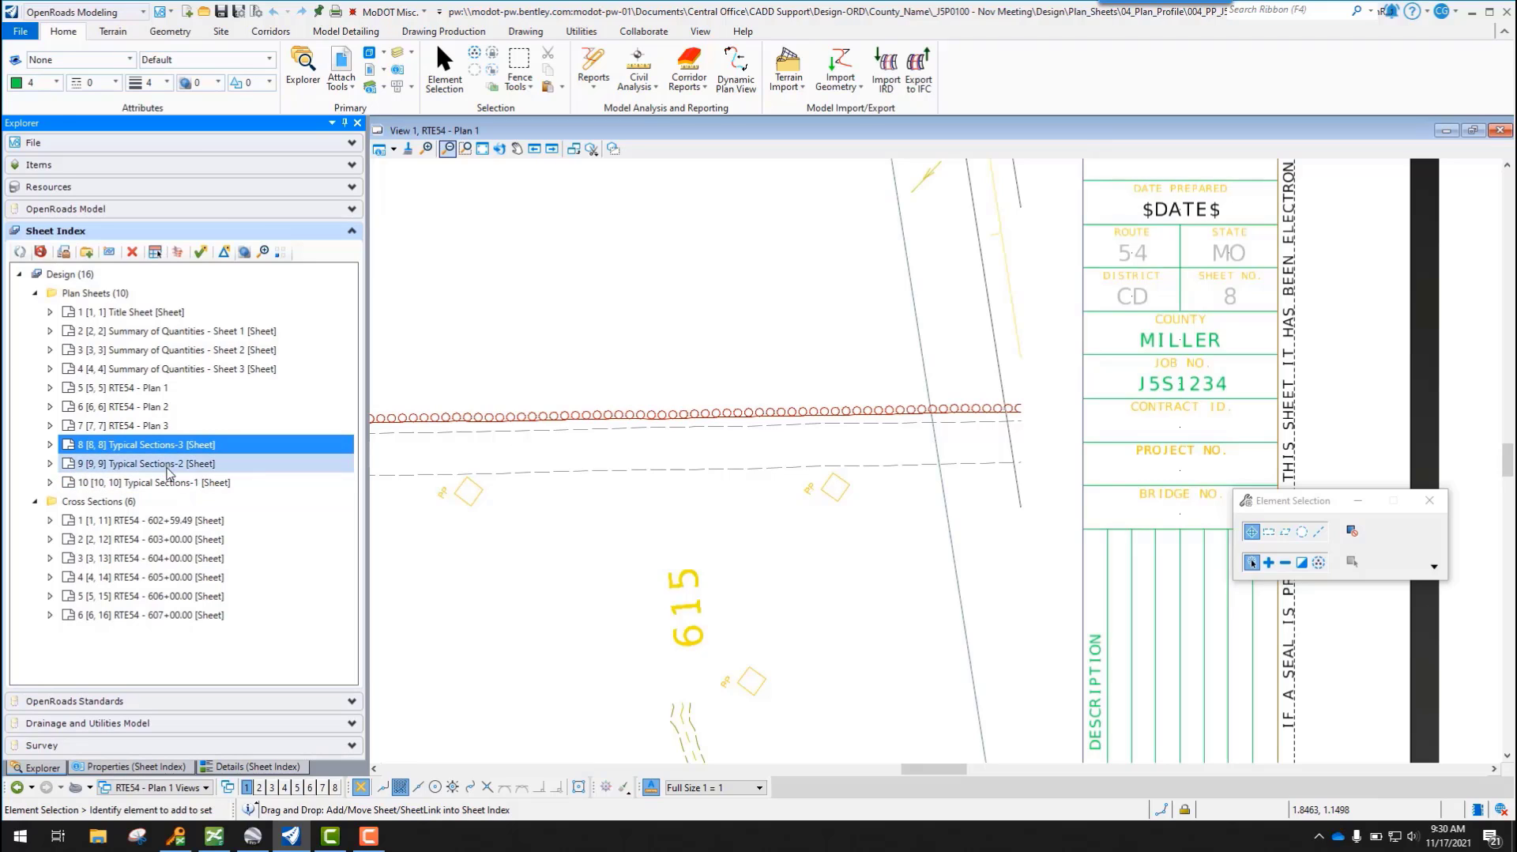
pyautogui.keyDown('shift'); pyautogui.click(172, 483); pyautogui.keyUp('shift')
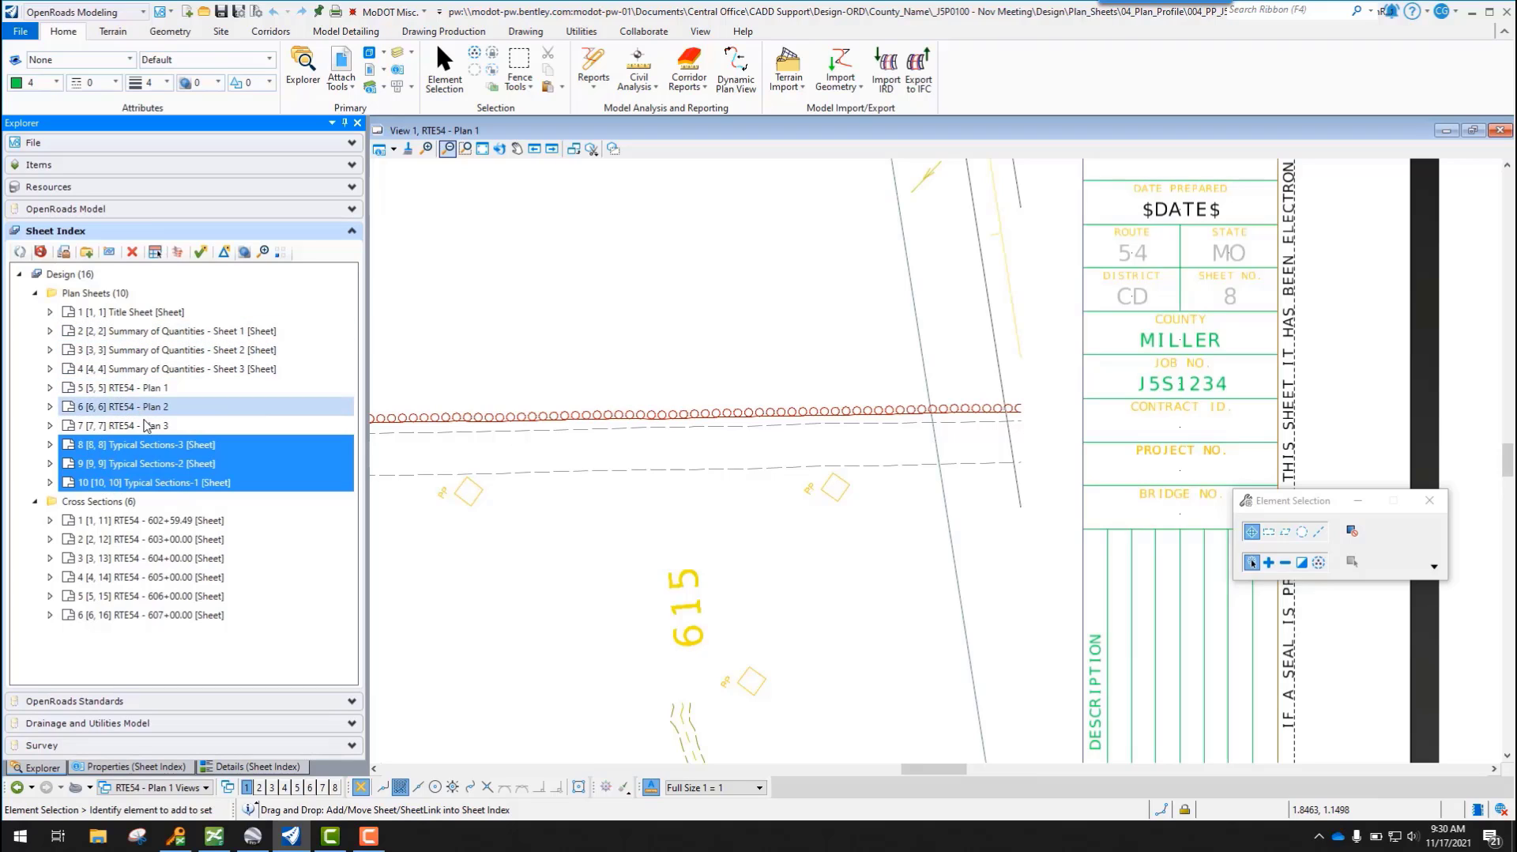
pyautogui.moveTo(155, 432); pyautogui.dragTo(151, 325)
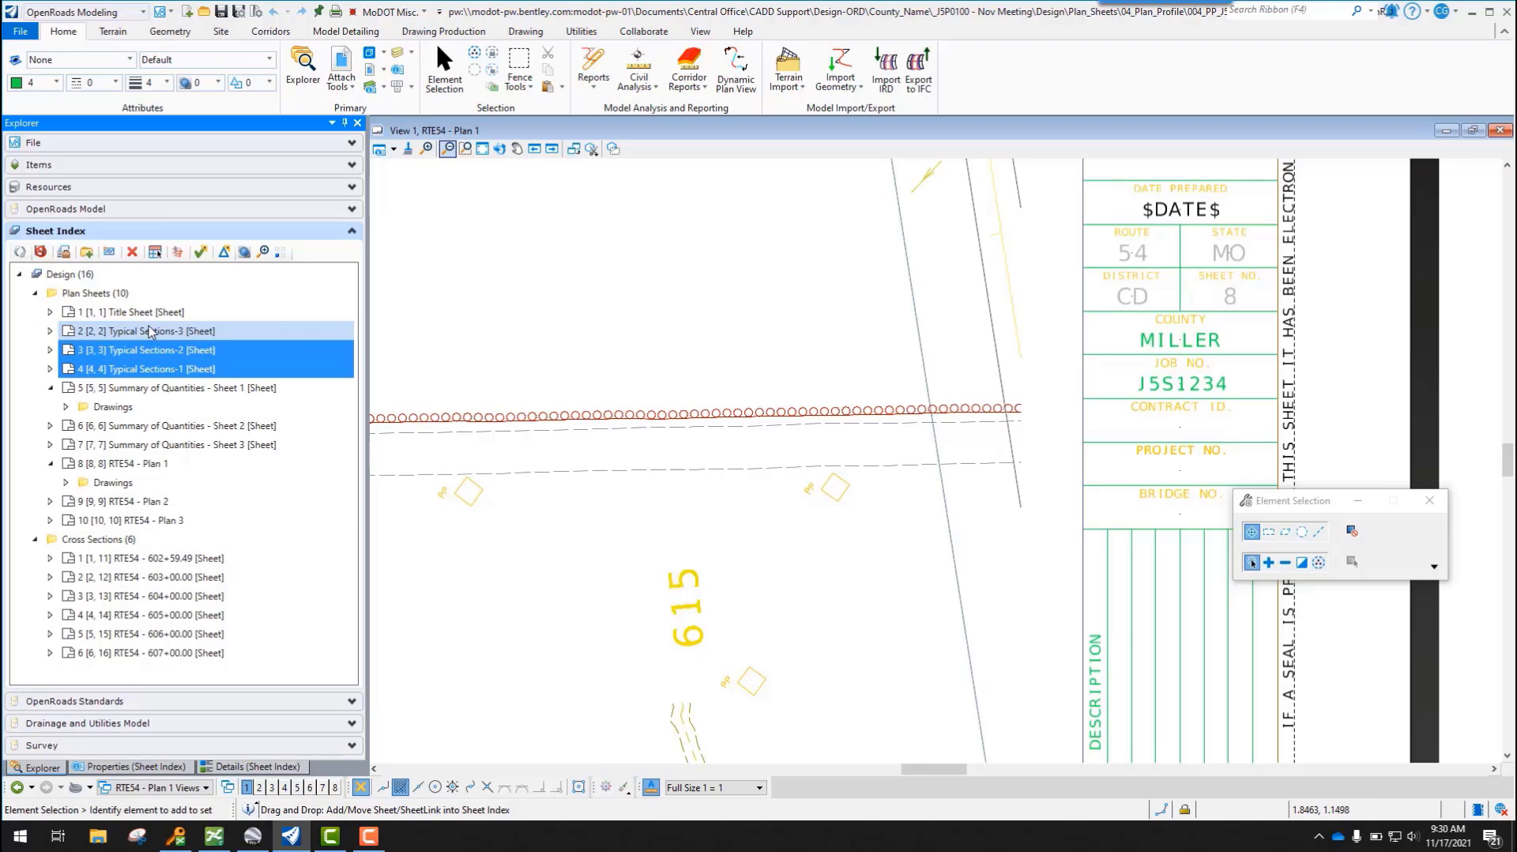
pyautogui.click(50, 388)
pyautogui.click(50, 444)
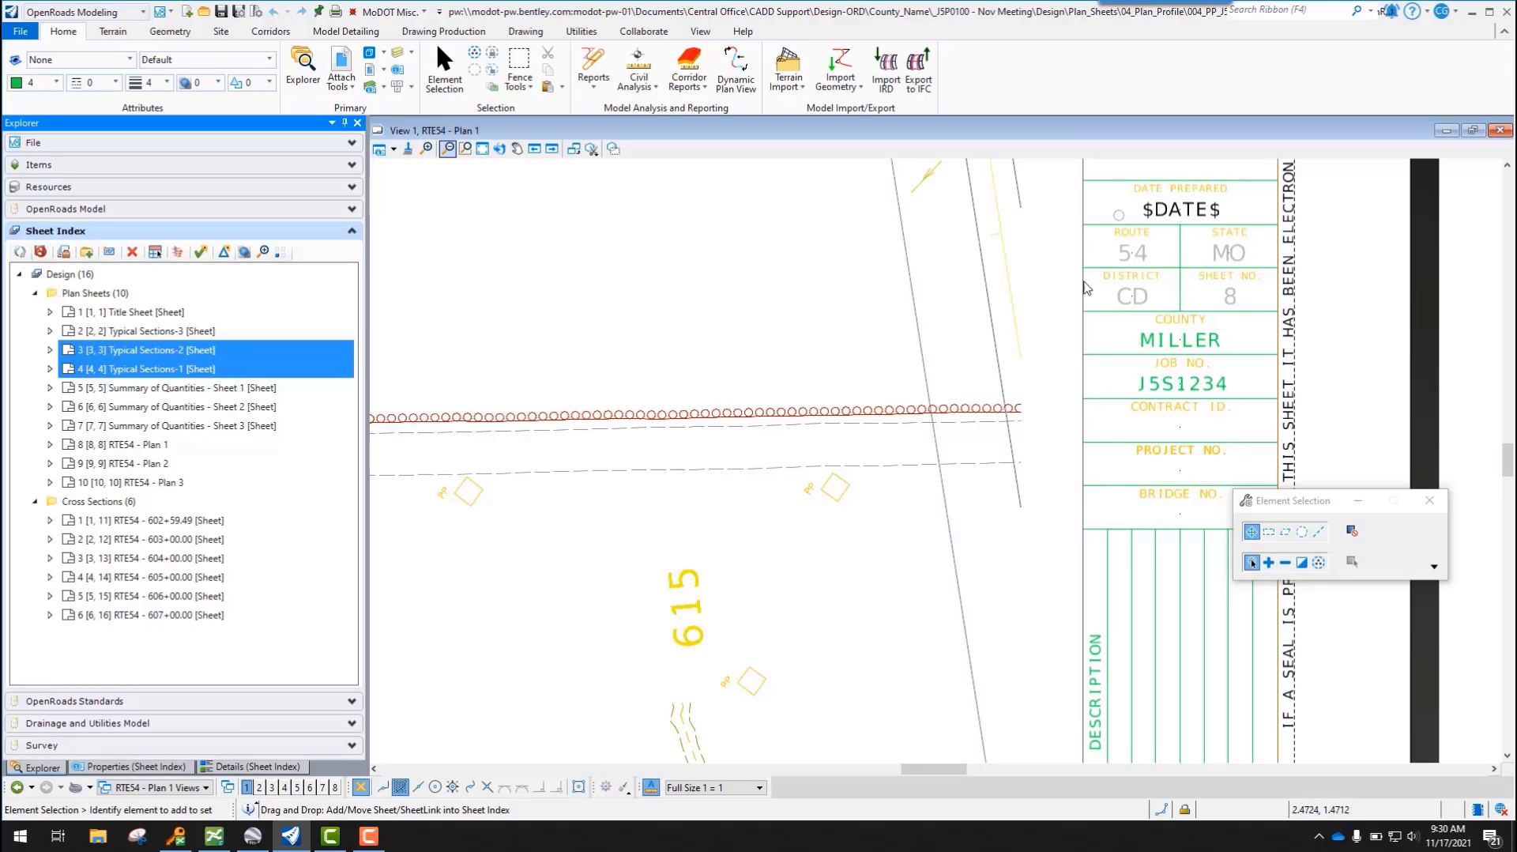
# - Open the sheet index management settings with the index properties
pyautogui.click(64, 252)
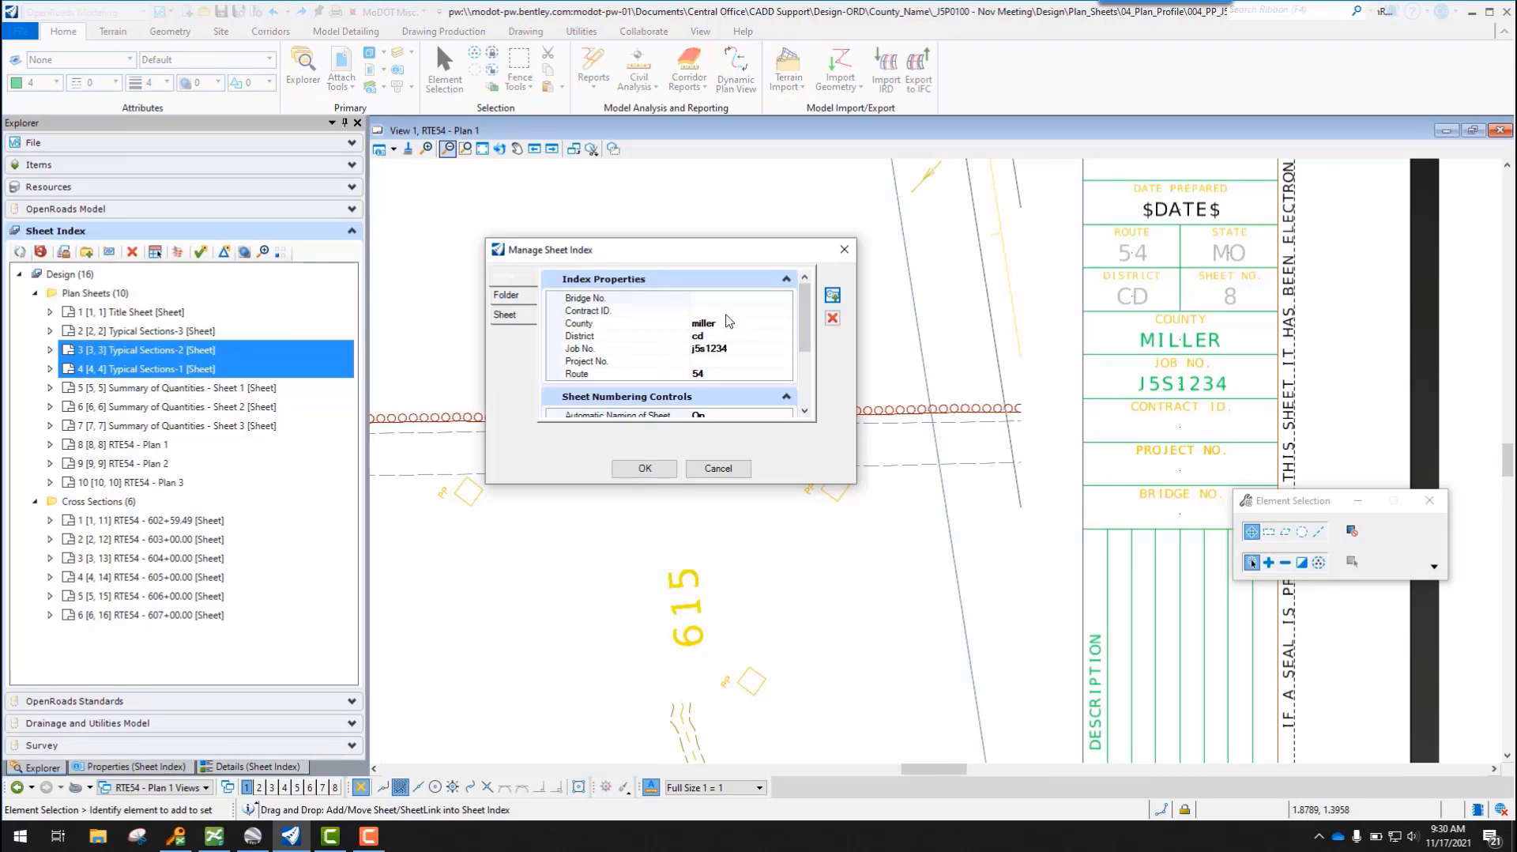